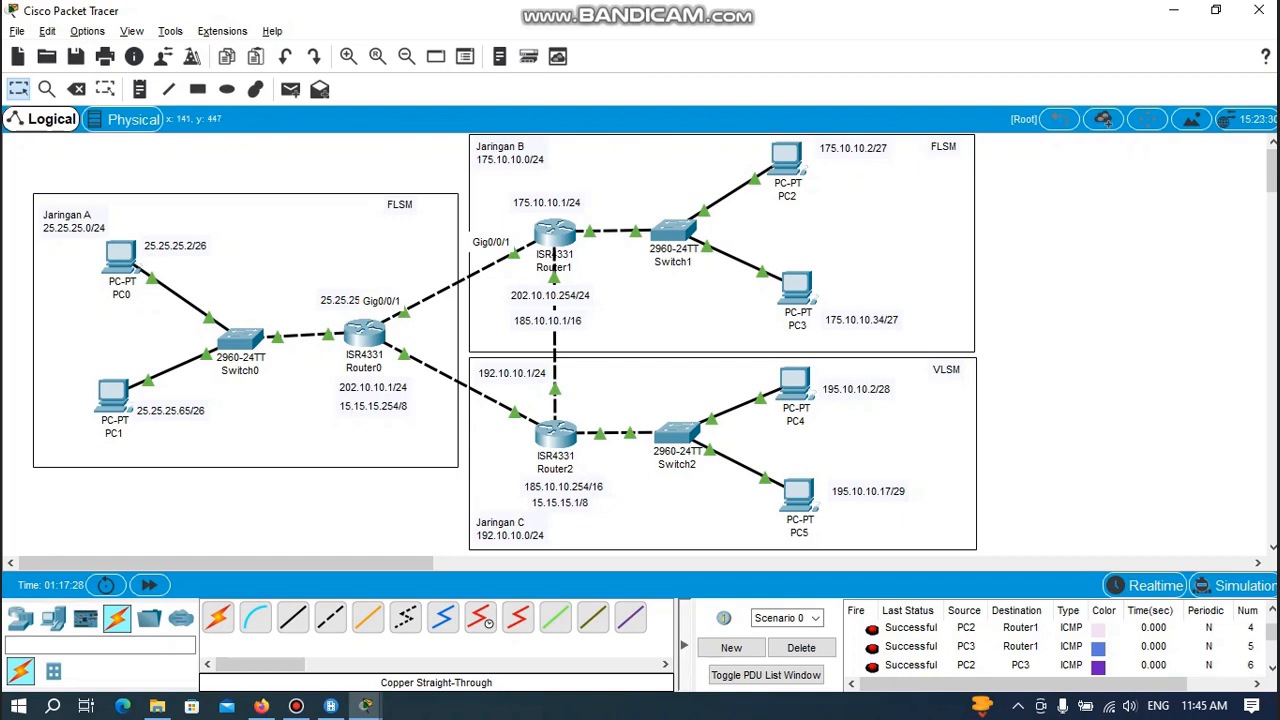
Show the available router and switch models and inspect the port summaries of the switches in the topology.
left_click(20, 617)
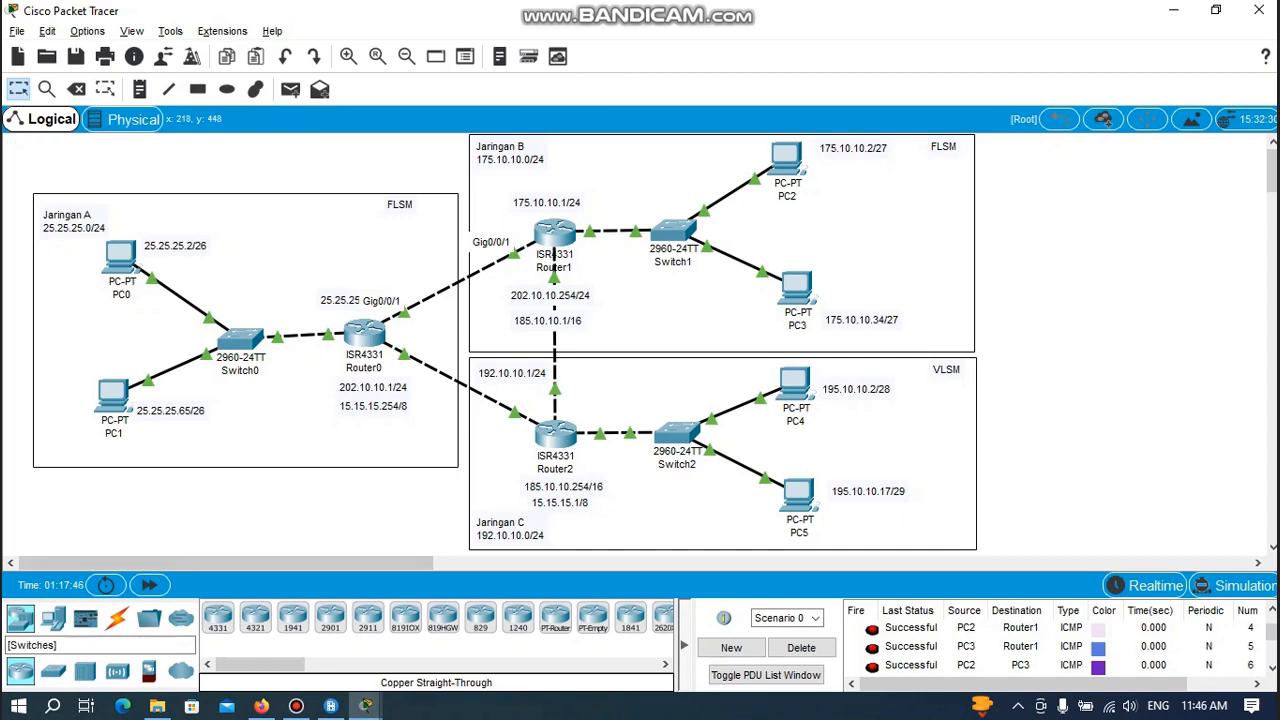
left_click(53, 672)
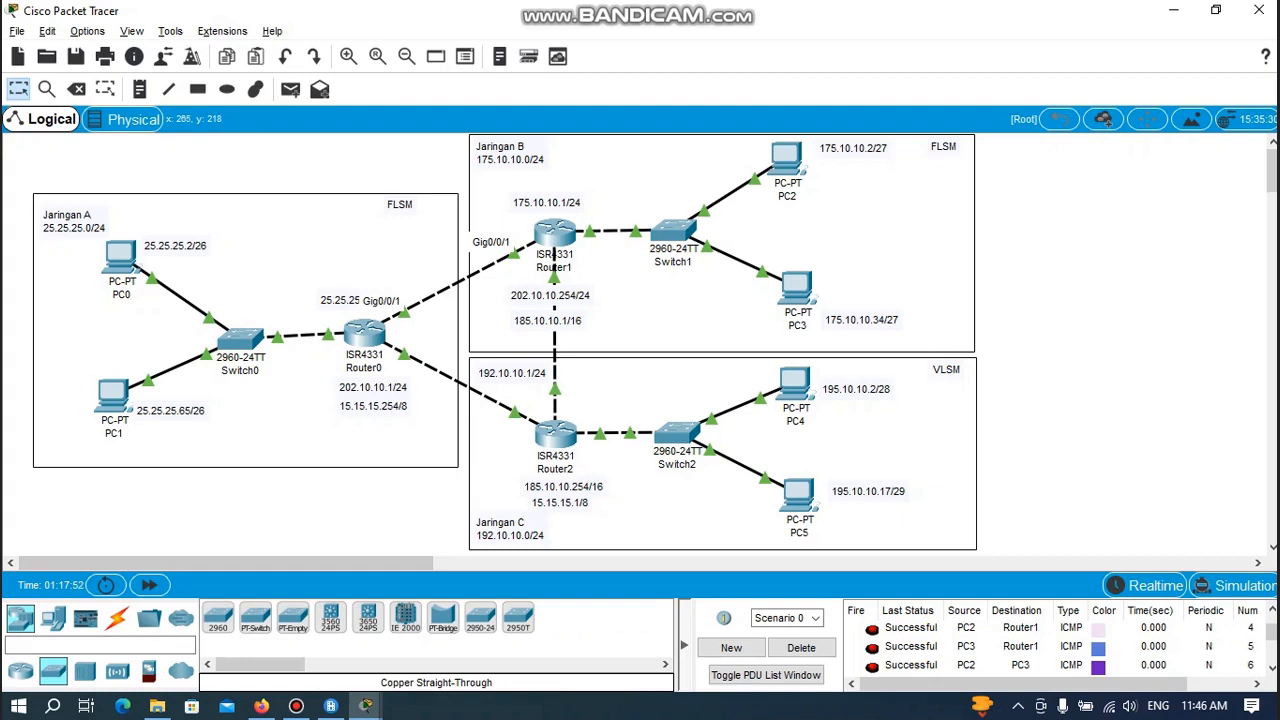
mouse_move(250, 339)
mouse_move(688, 231)
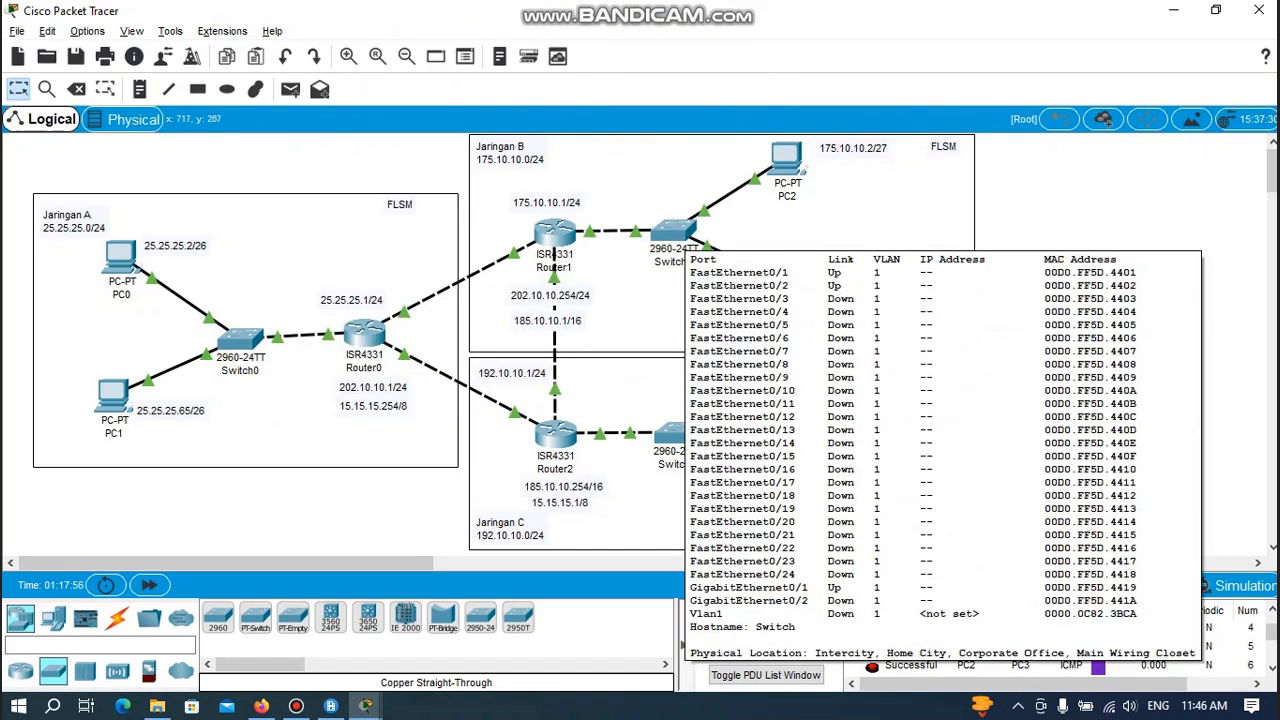
mouse_move(664, 440)
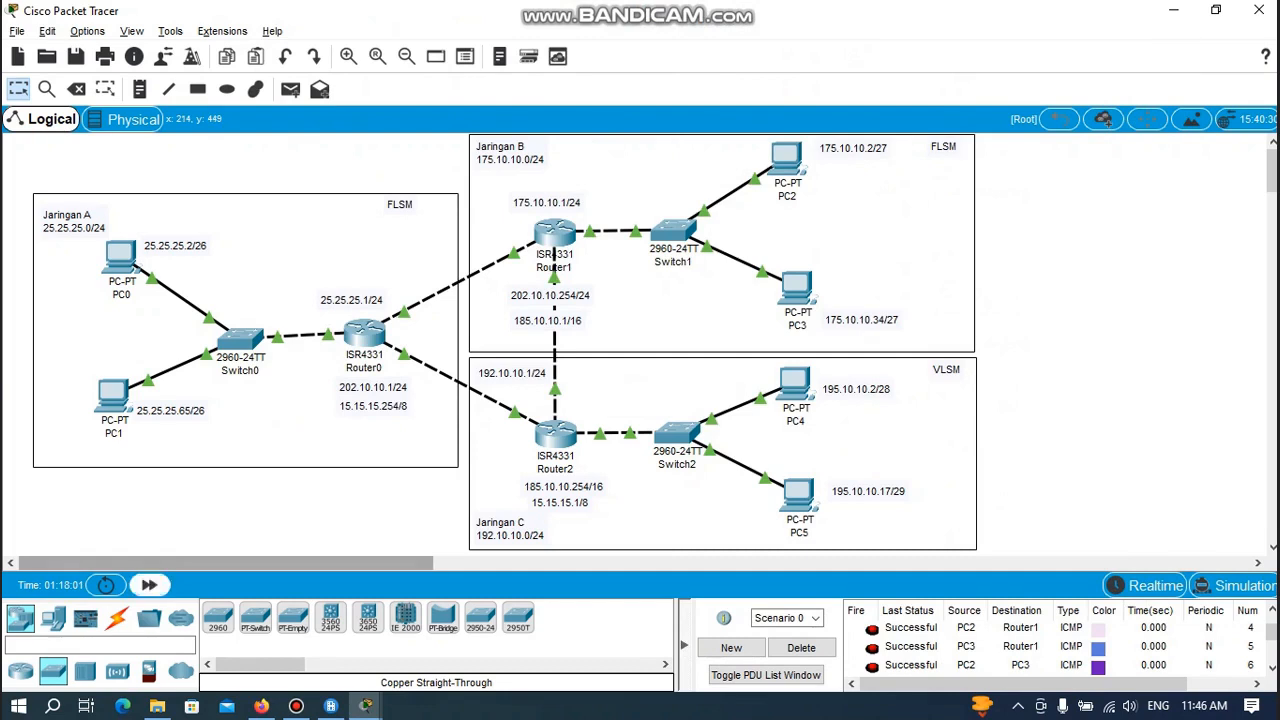
Show the available end-device models and inspect PC1 in Jaringan A.
left_click(53, 619)
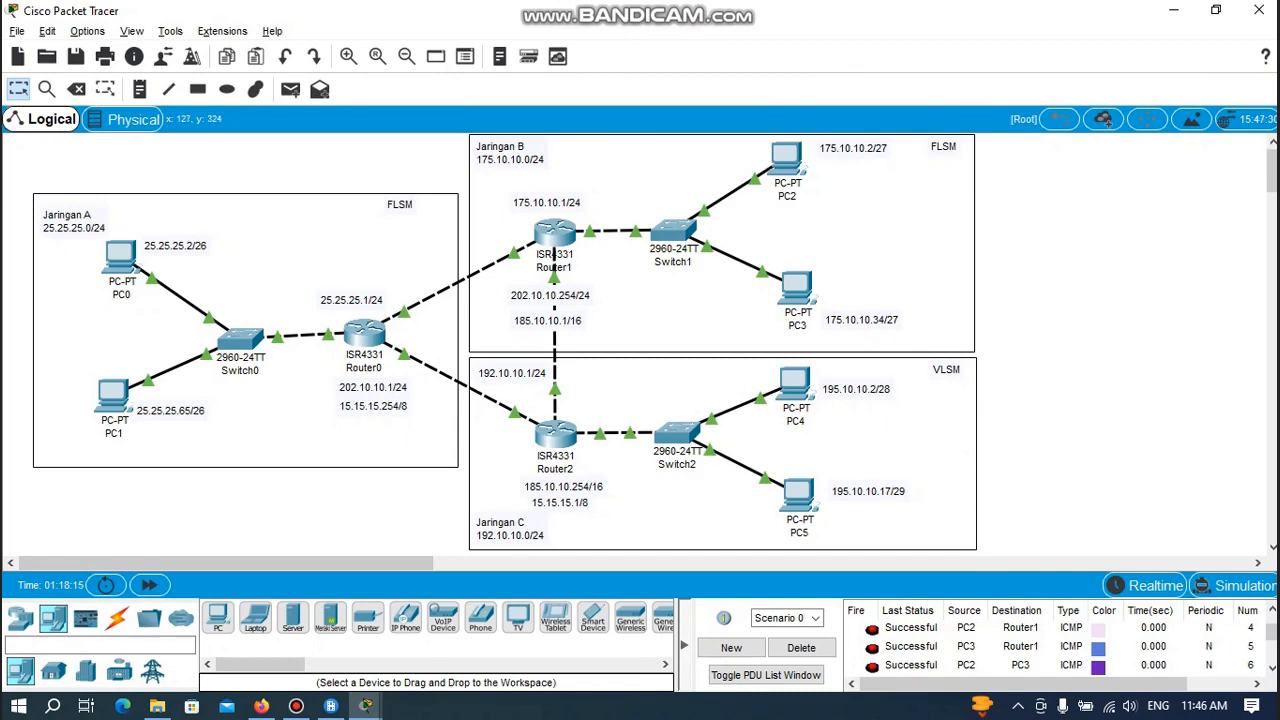
mouse_move(121, 432)
mouse_move(108, 392)
Inspect Router0's interface summary and its GigabitEthernet0/0/0 configuration, then close the device window.
mouse_move(365, 334)
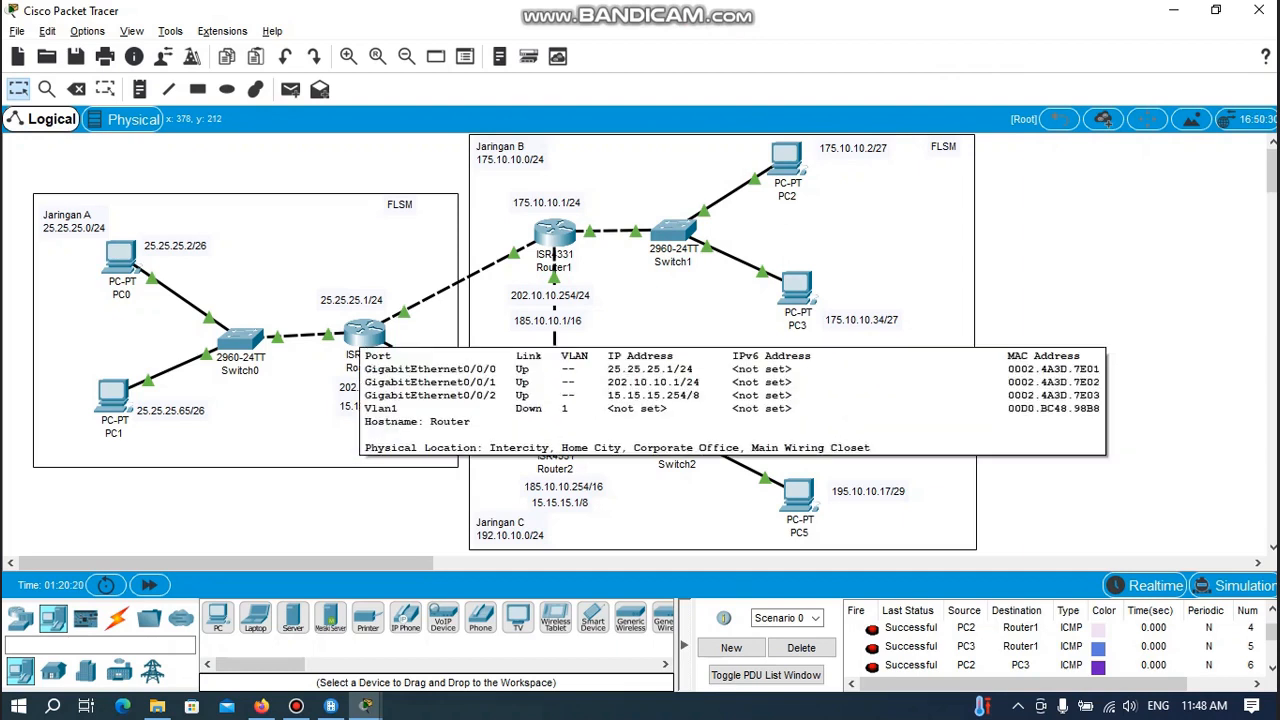
left_click(365, 334)
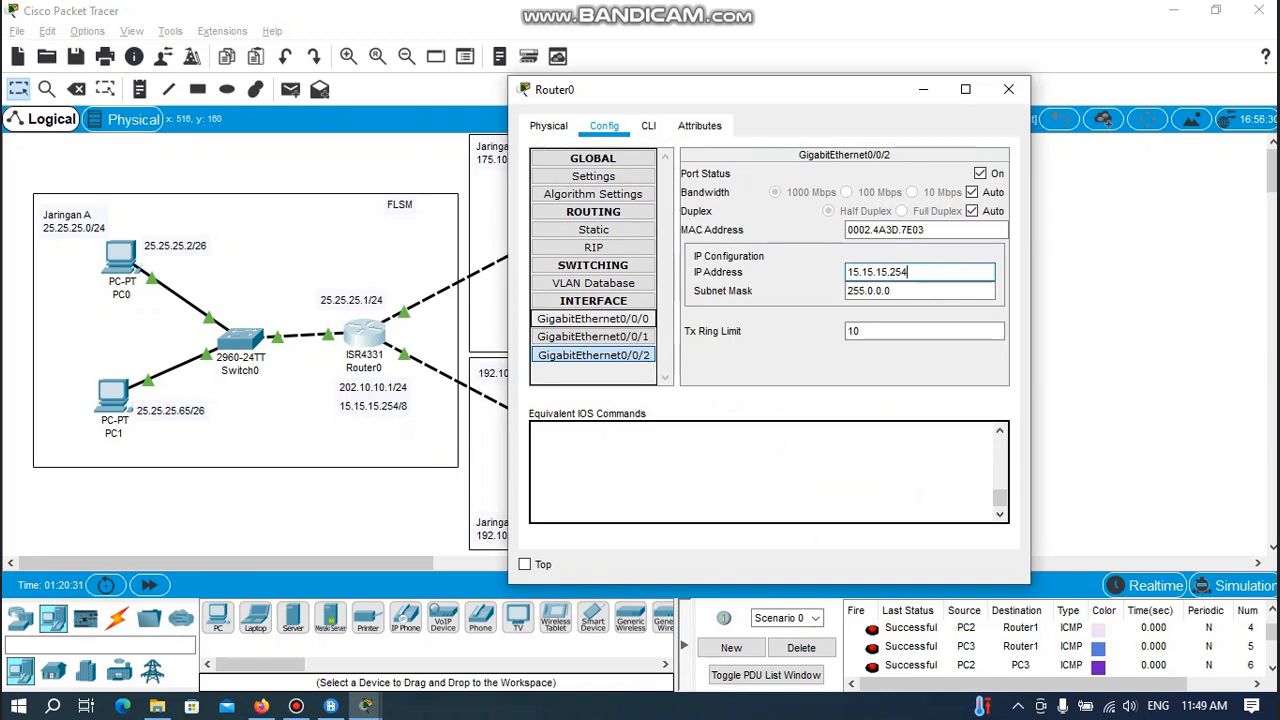
left_click(593, 319)
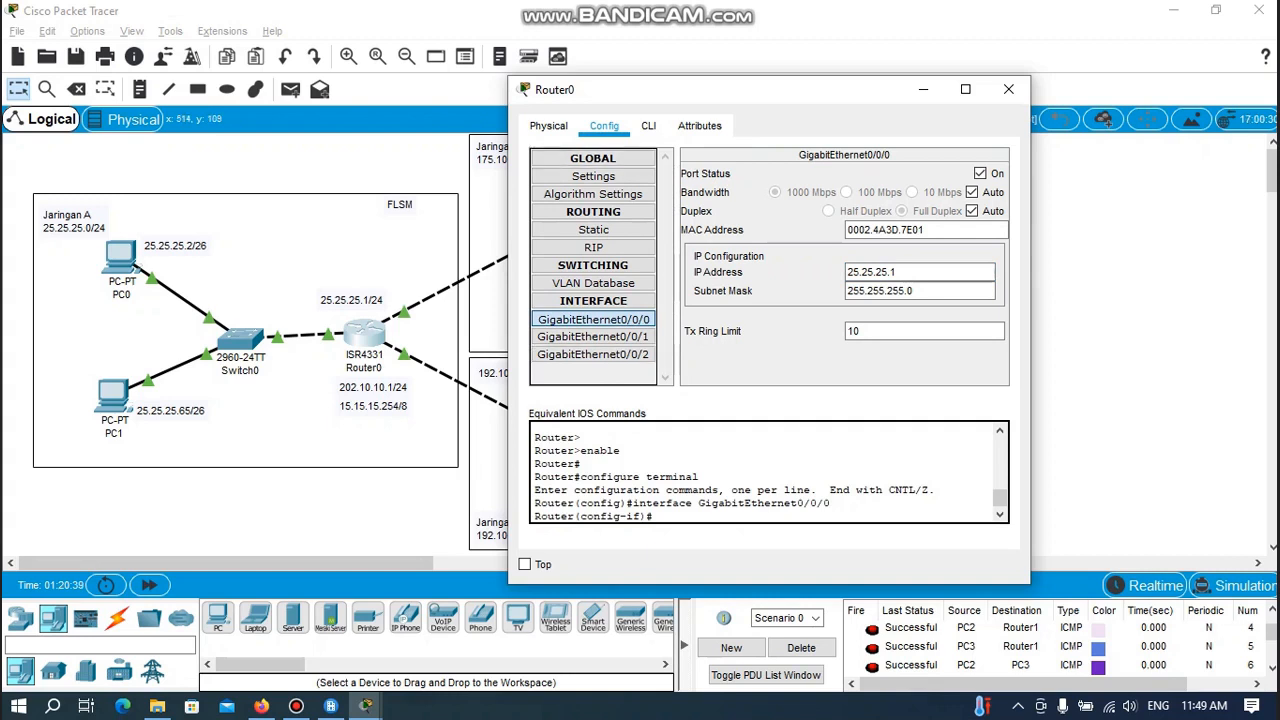
left_click(1008, 89)
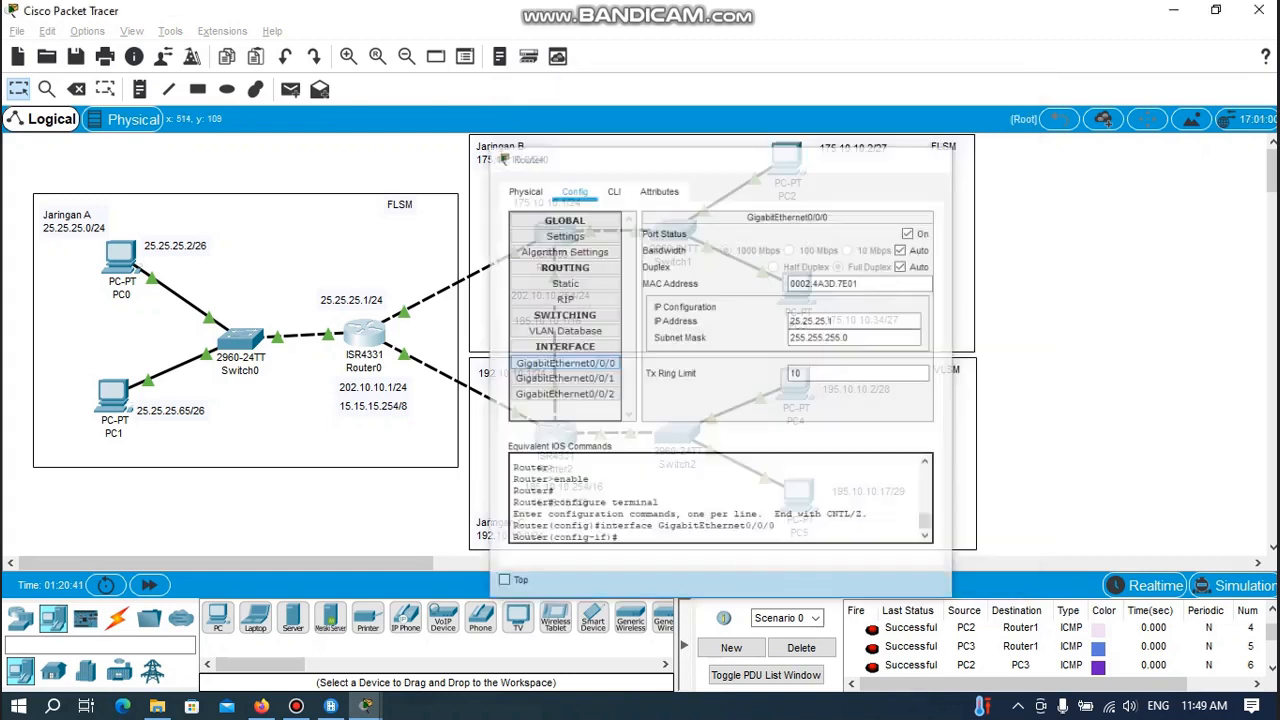
left_click(117, 618)
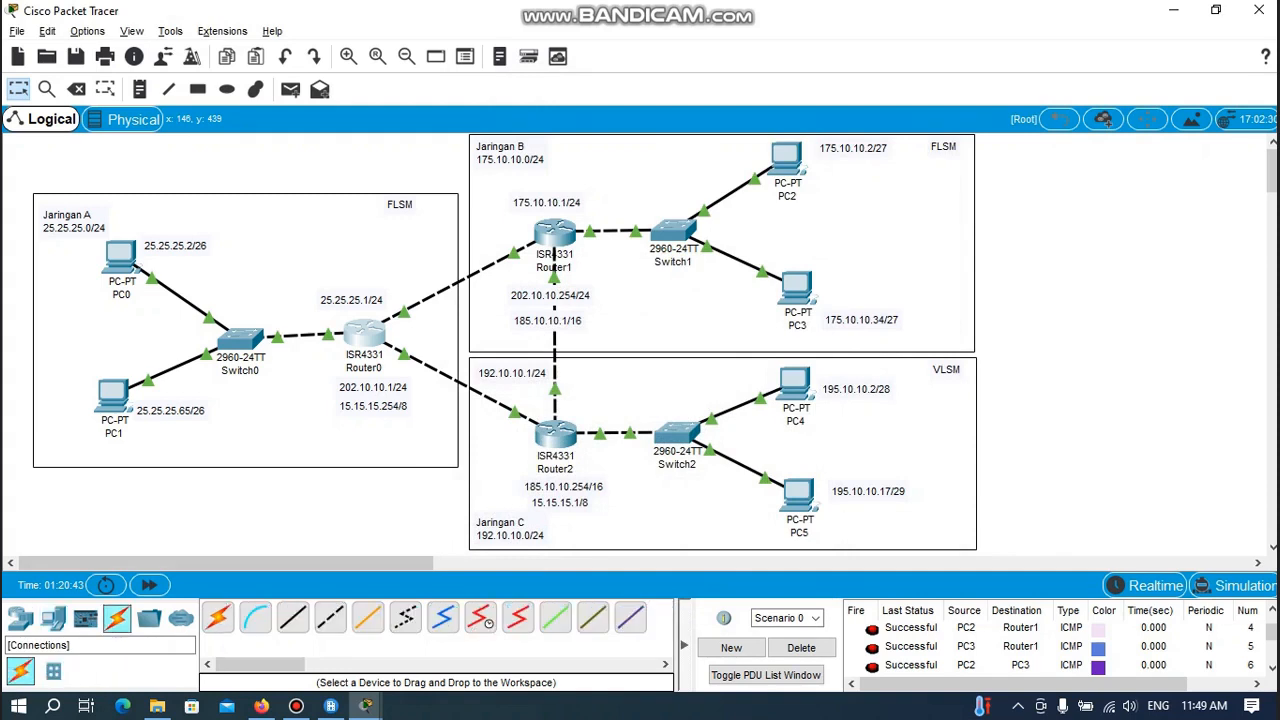
left_click(330, 617)
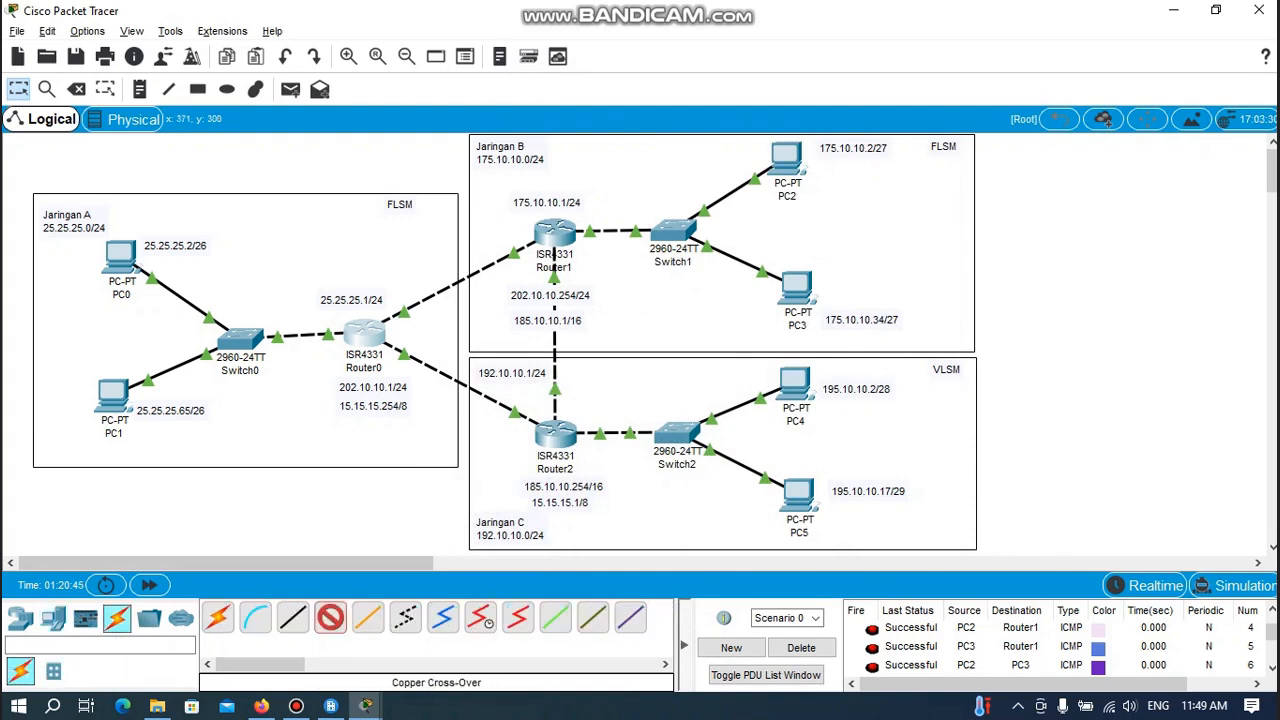
left_click(365, 335)
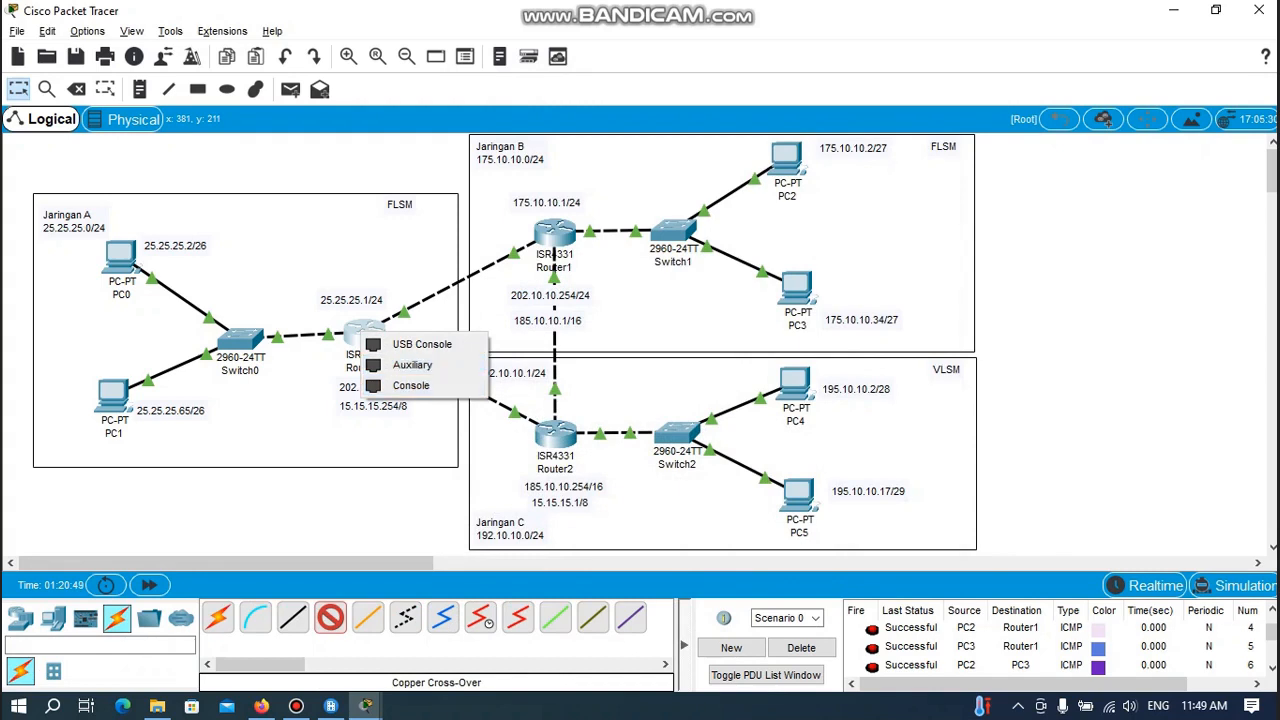
left_click(284, 473)
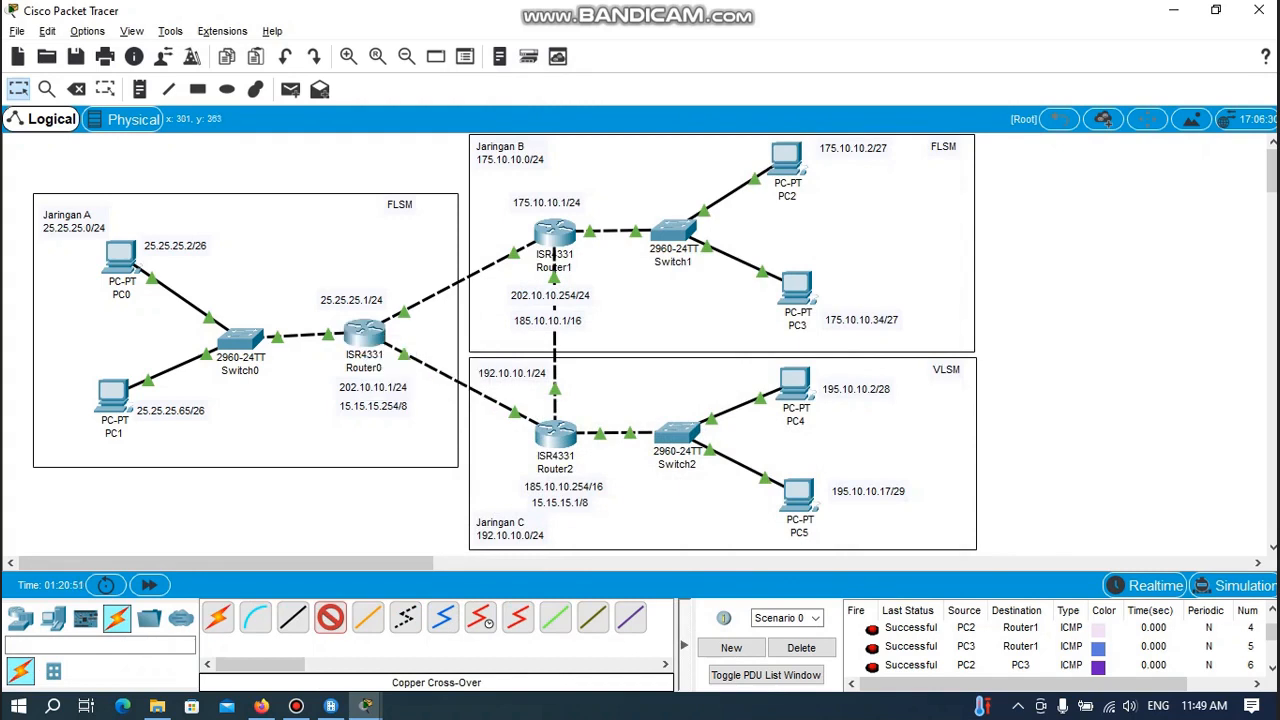
key("Escape")
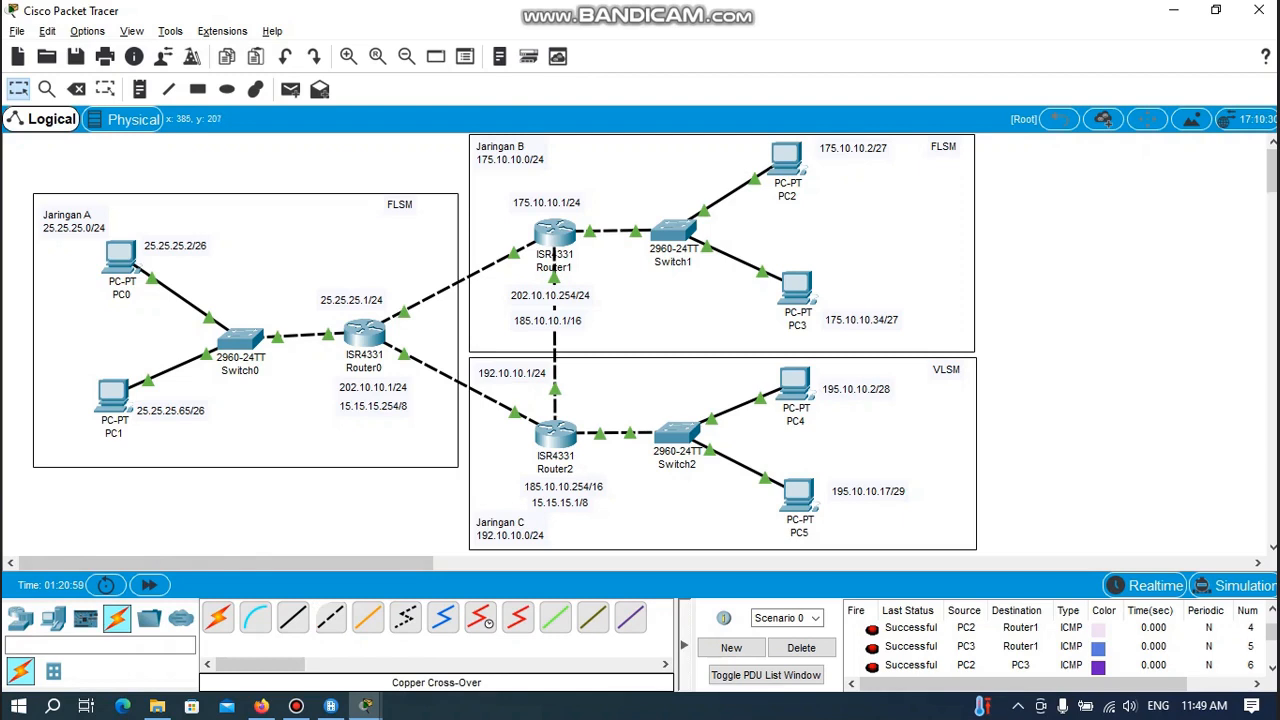
Apply IP address 25.25.25.1 with subnet mask 255.255.255.0 to GigabitEthernet0/0/0 on Router0.
left_click(364, 334)
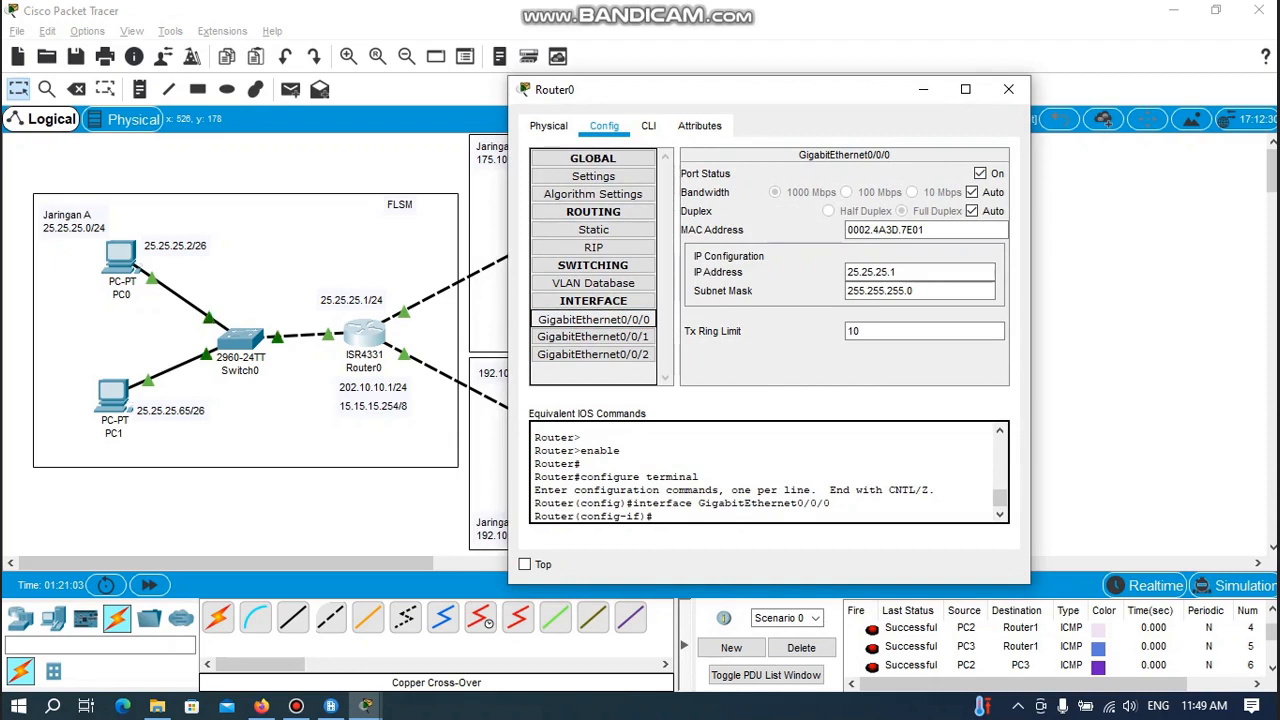
left_click(922, 272)
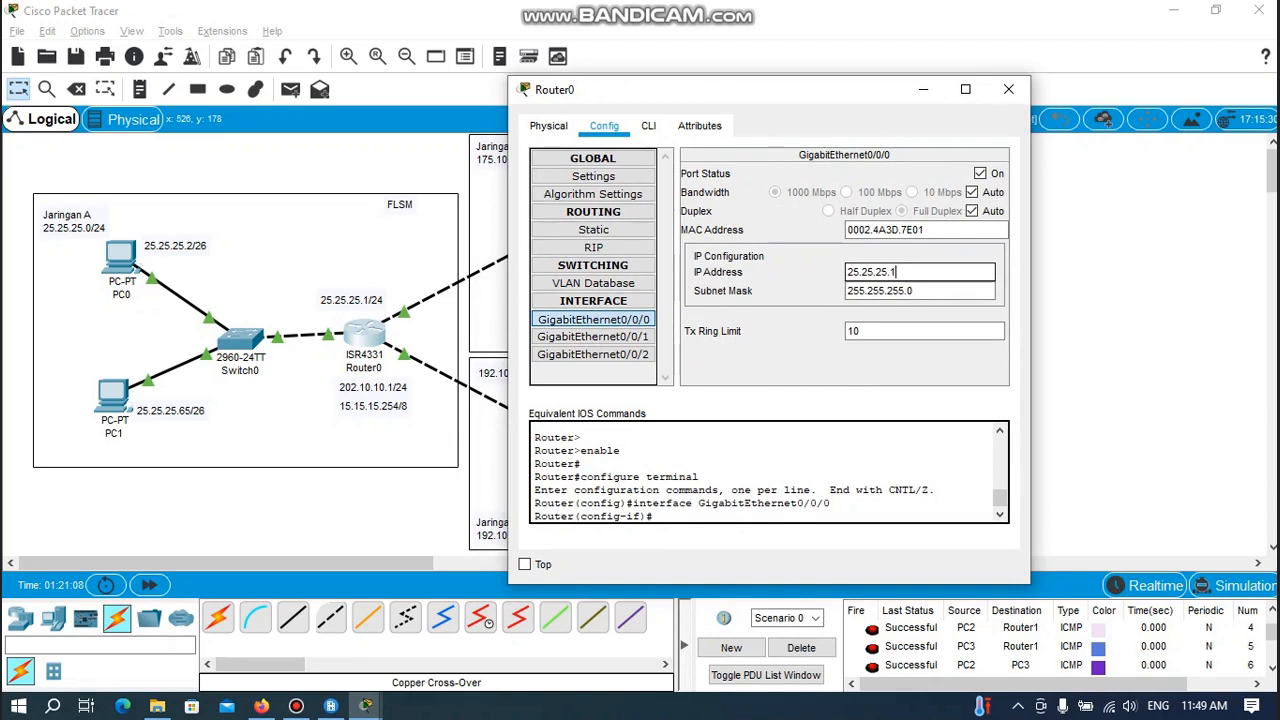
key("Tab")
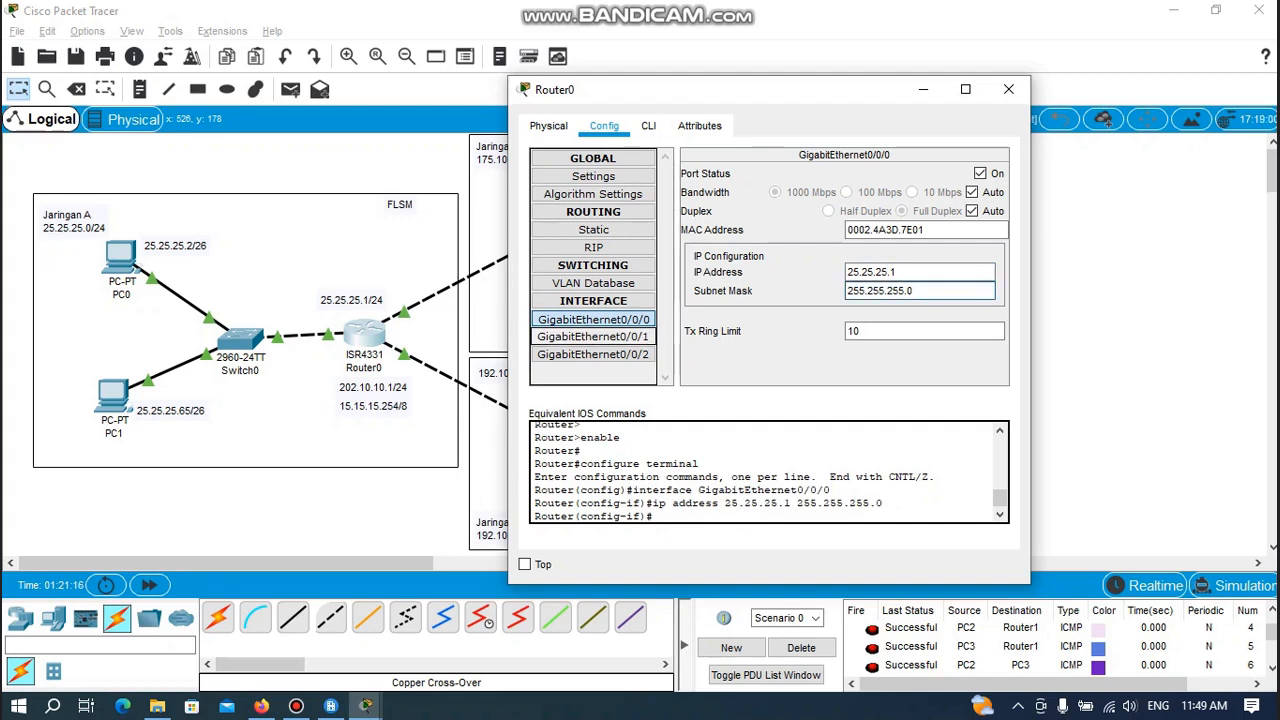
Apply IP address 202.10.10.1 with subnet mask 255.255.255.0 to GigabitEthernet0/0/1 on Router0 and close its window.
left_click(593, 336)
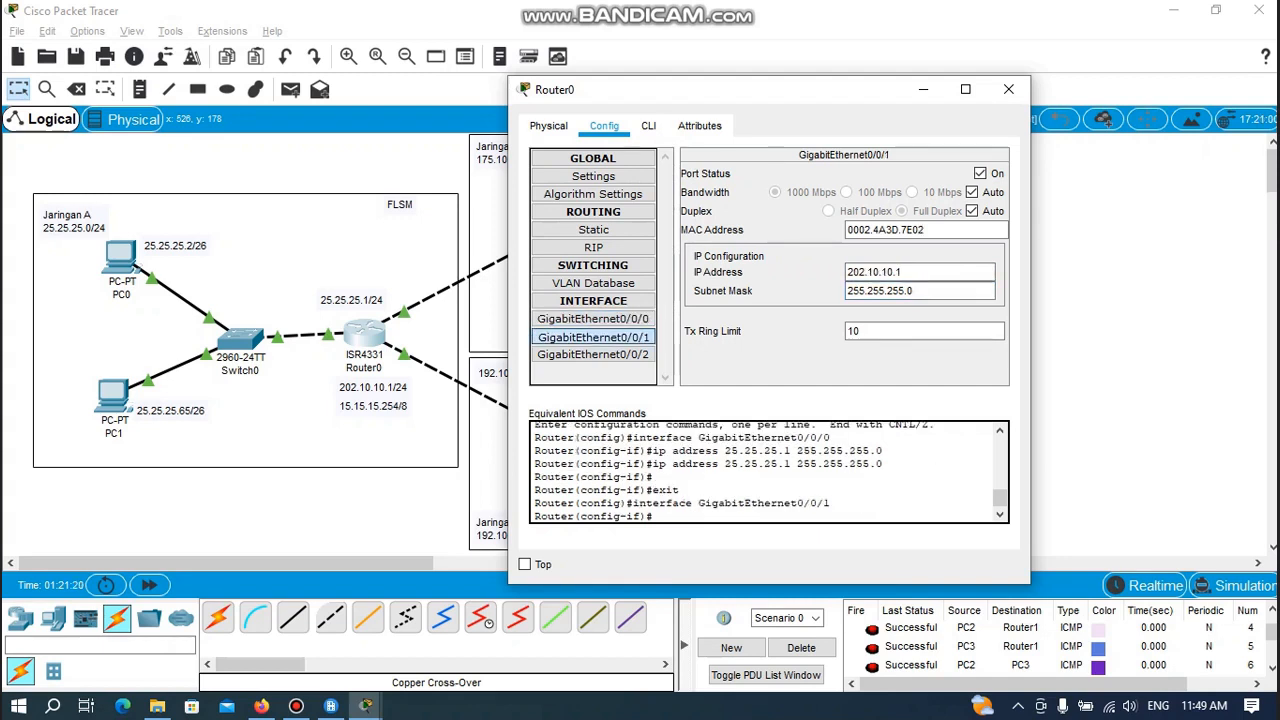
left_click(901, 271)
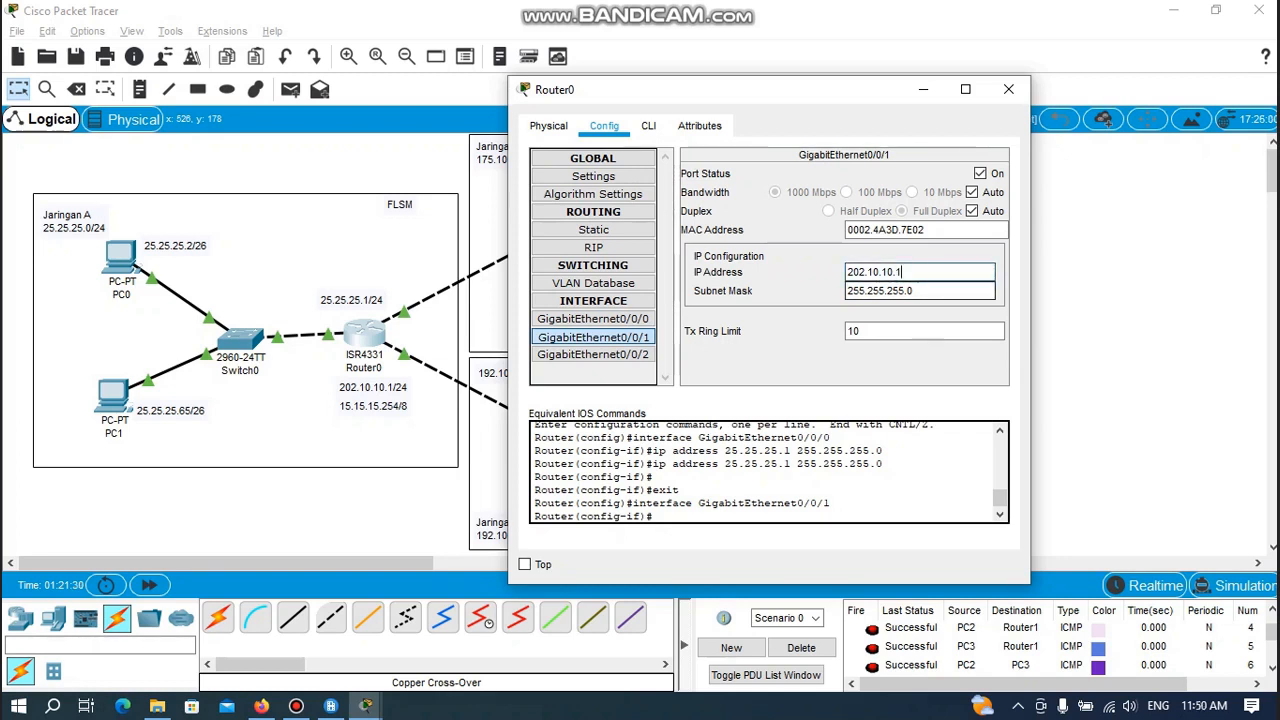
key("Return")
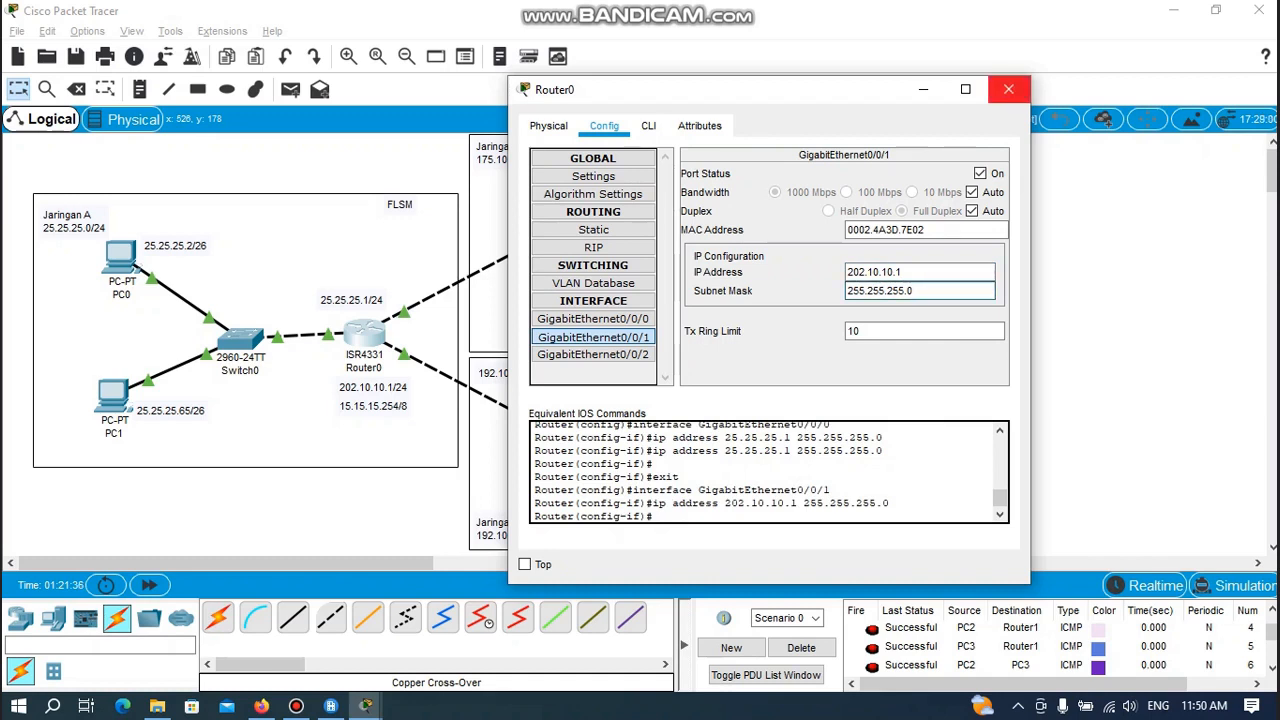
left_click(1008, 89)
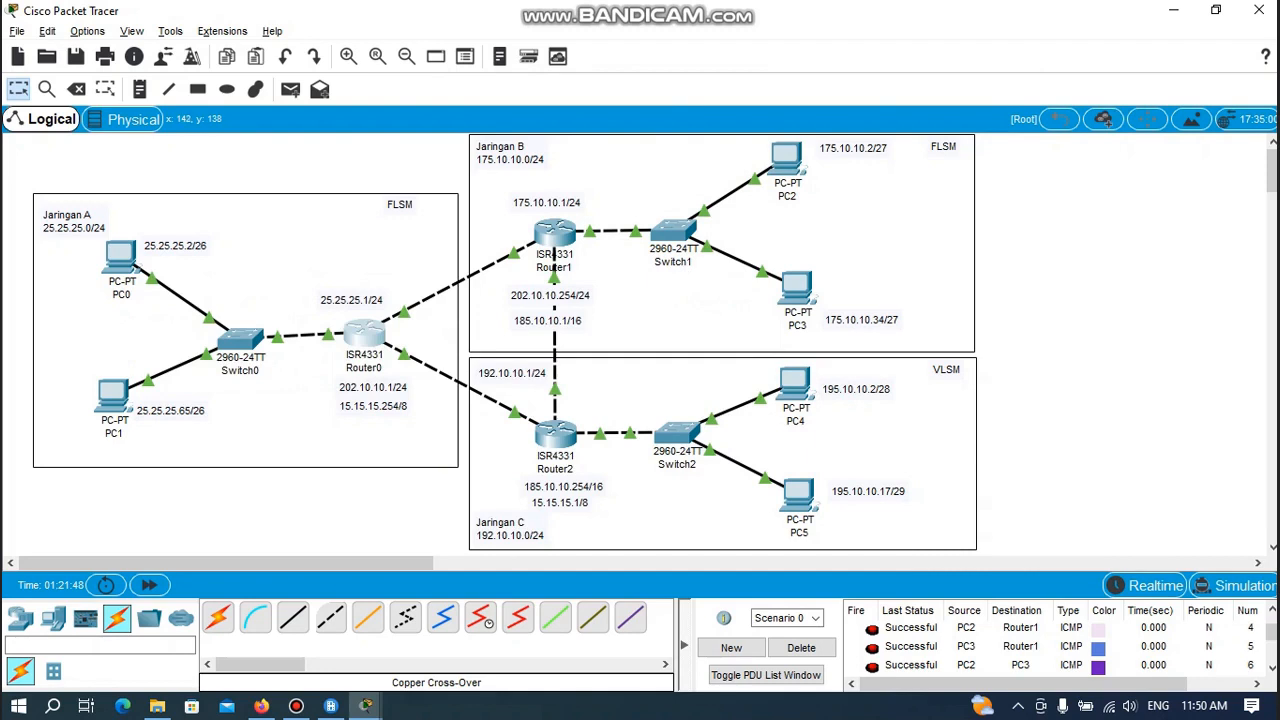
Review the static IP address, subnet mask and default gateway in PC0's IP configuration.
left_click(120, 258)
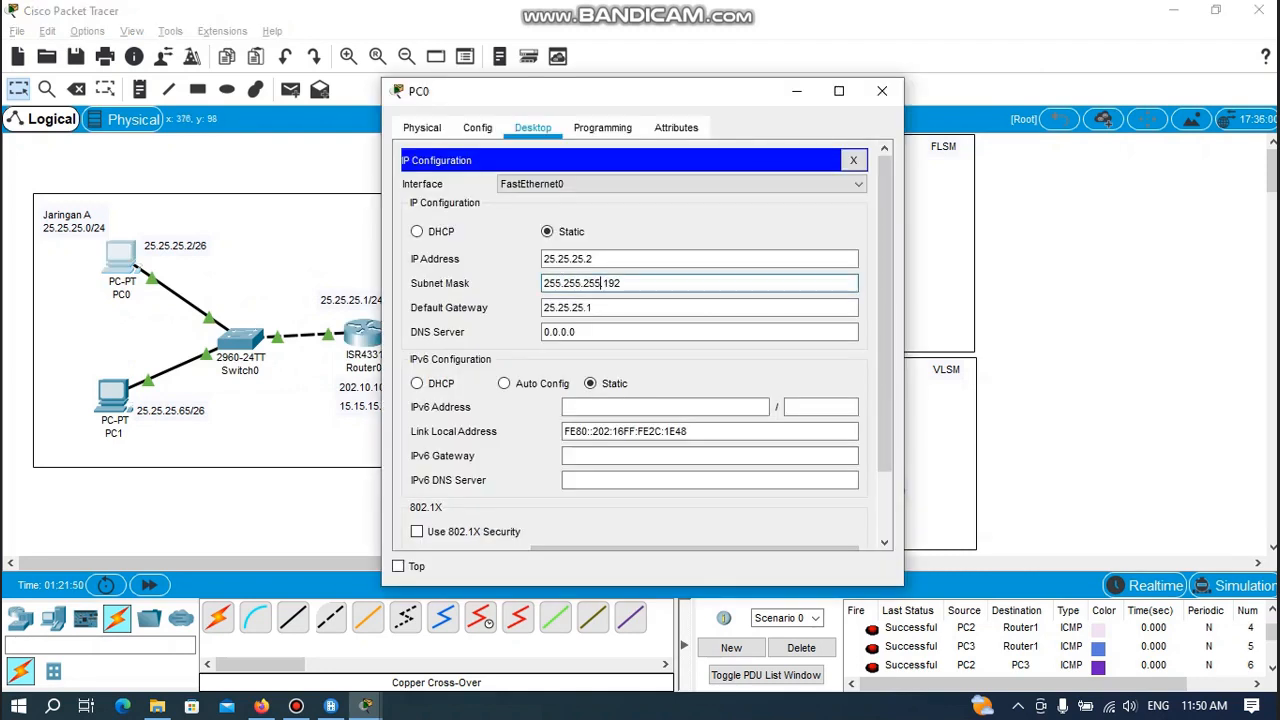
left_click(593, 259)
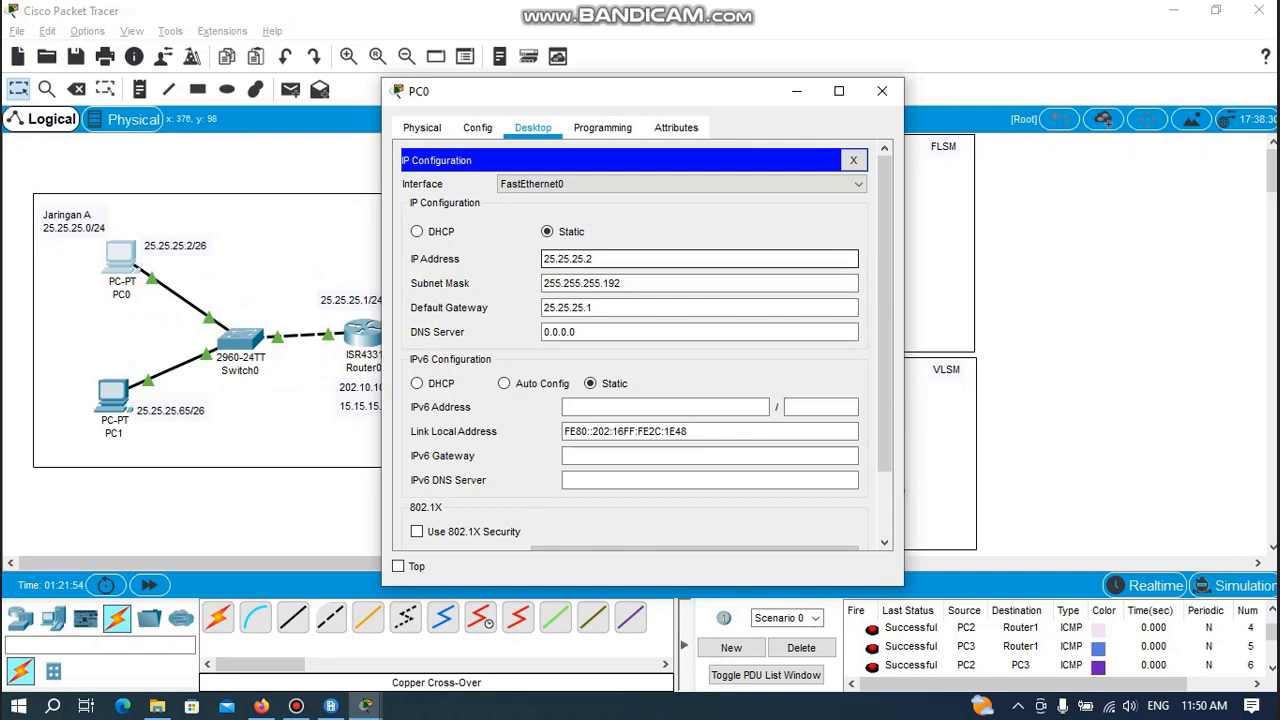
left_click(620, 283)
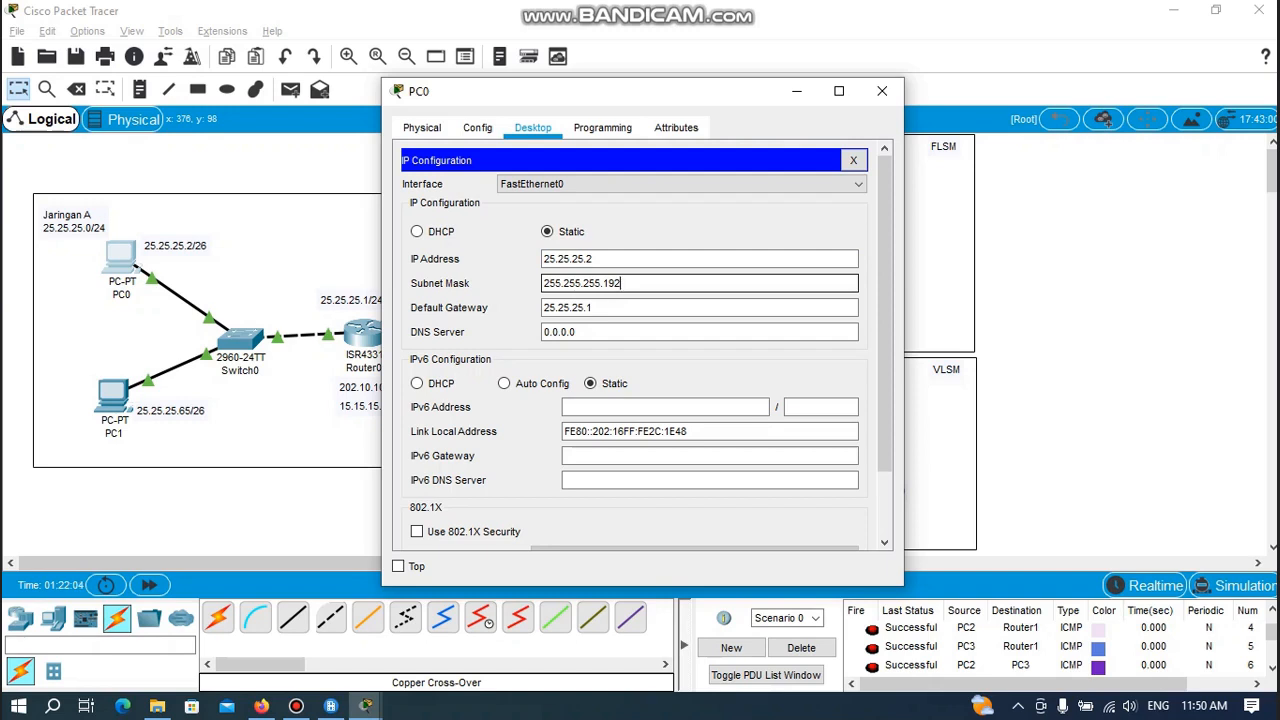
left_click_drag(600, 91, 675, 98)
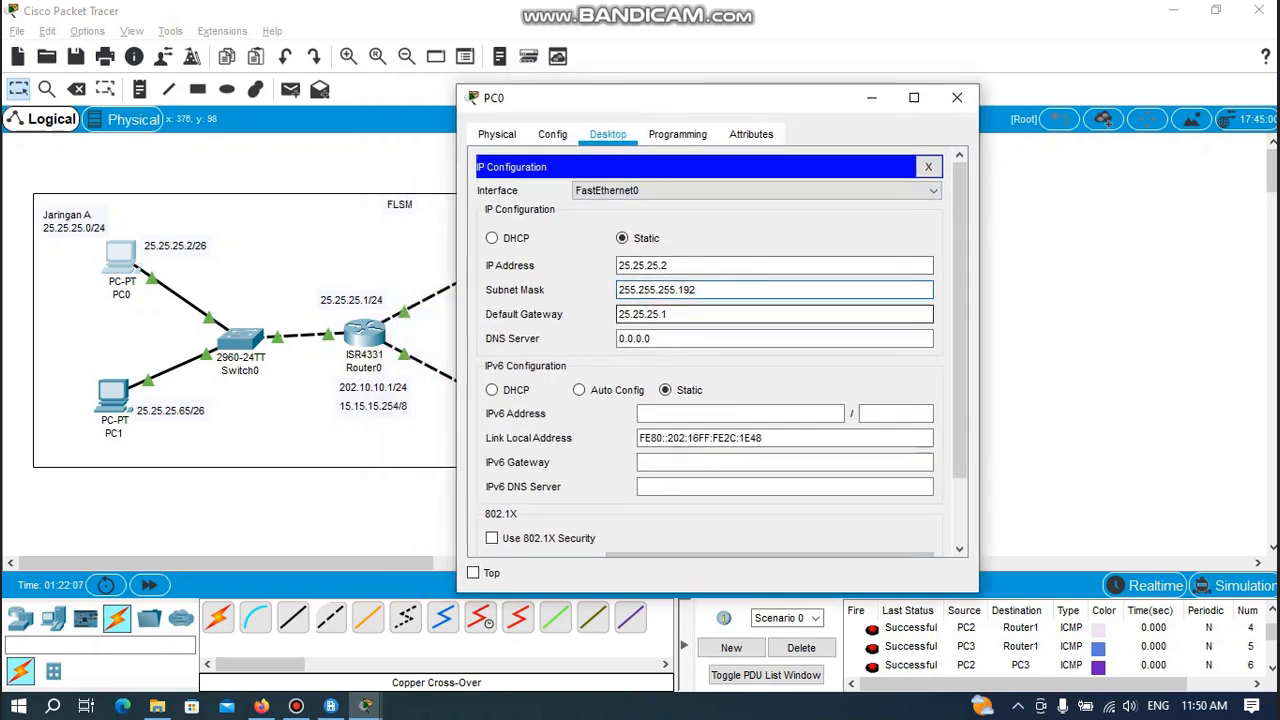
left_click(668, 314)
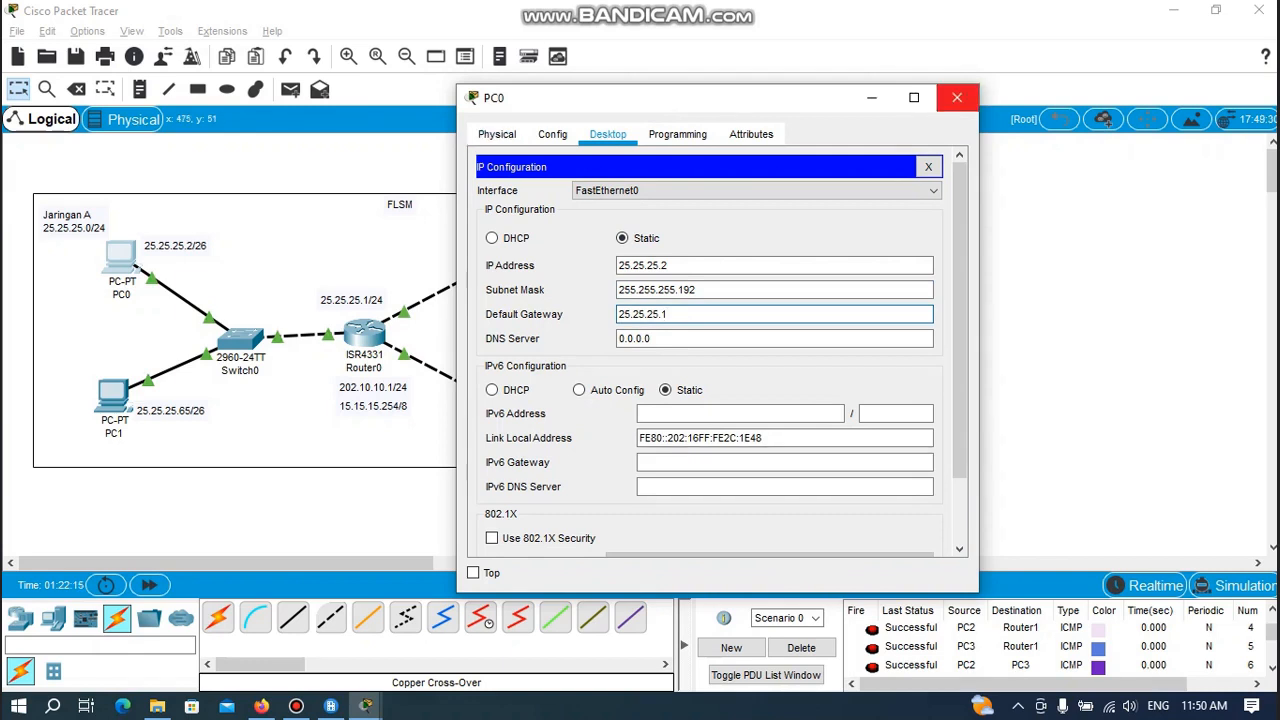
left_click(957, 97)
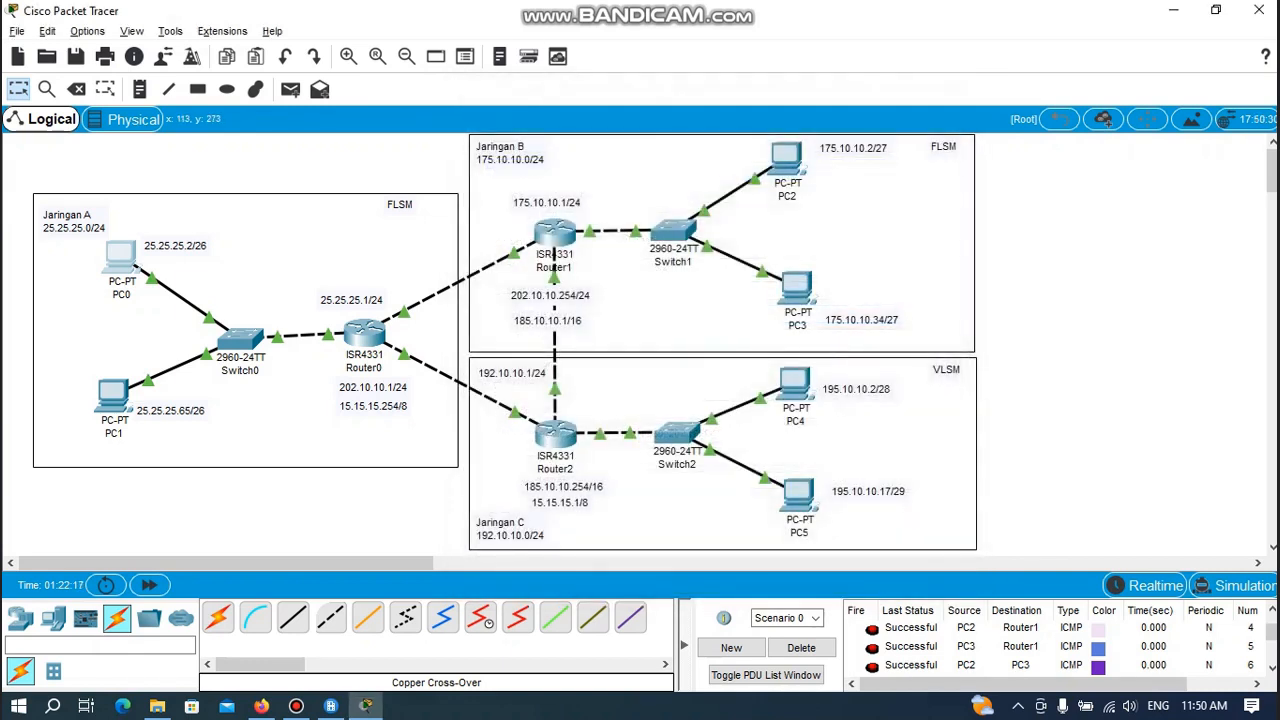
Review the static IP address, subnet mask and default gateway in PC1's IP configuration.
left_click(113, 395)
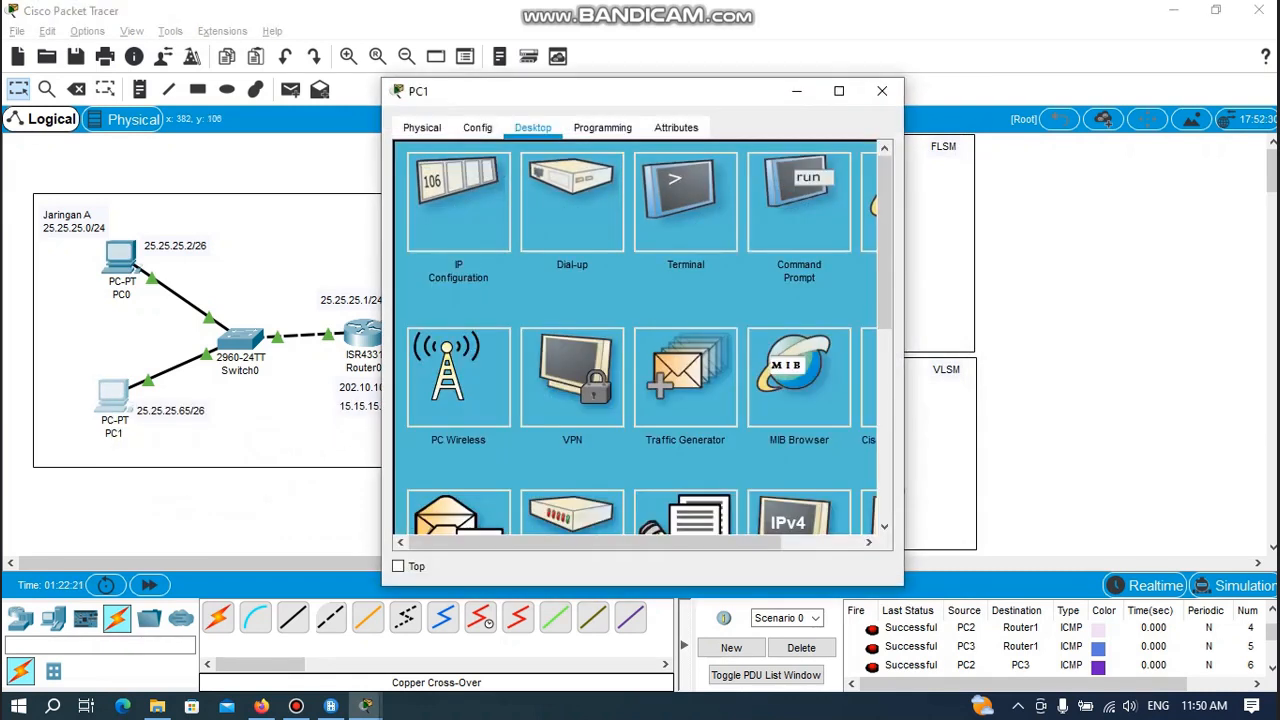
left_click(458, 200)
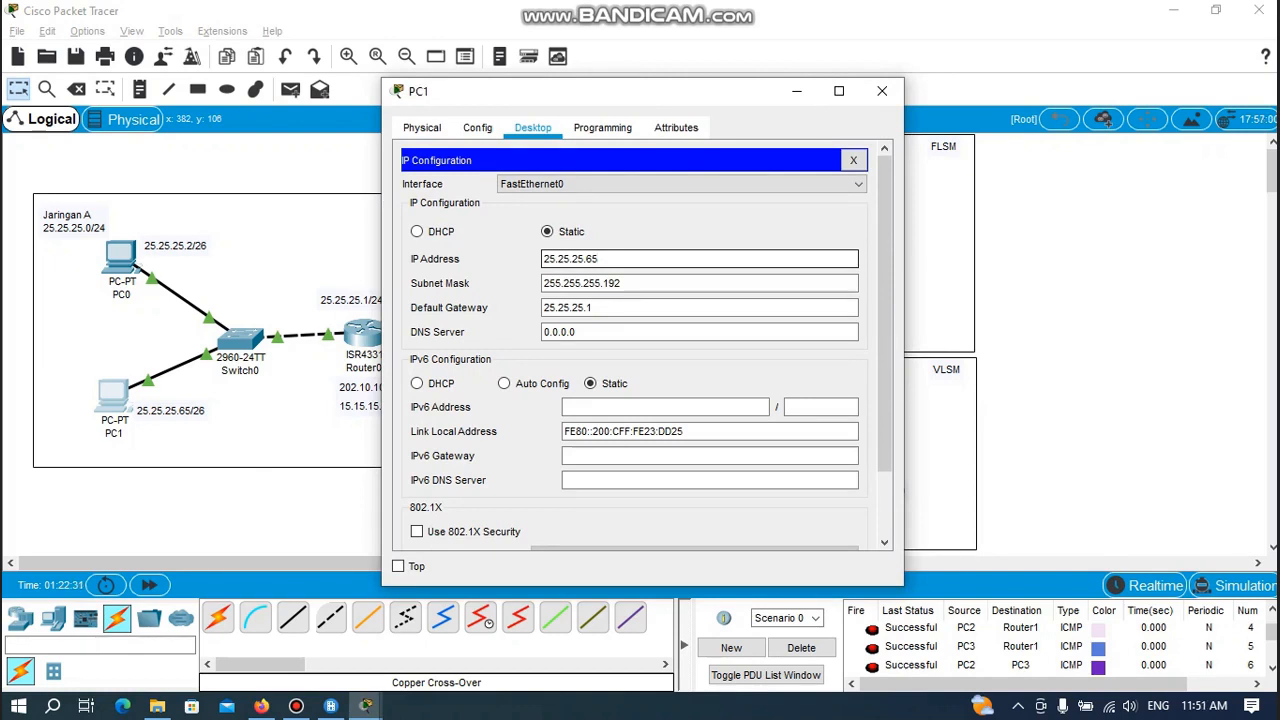
left_click(656, 284)
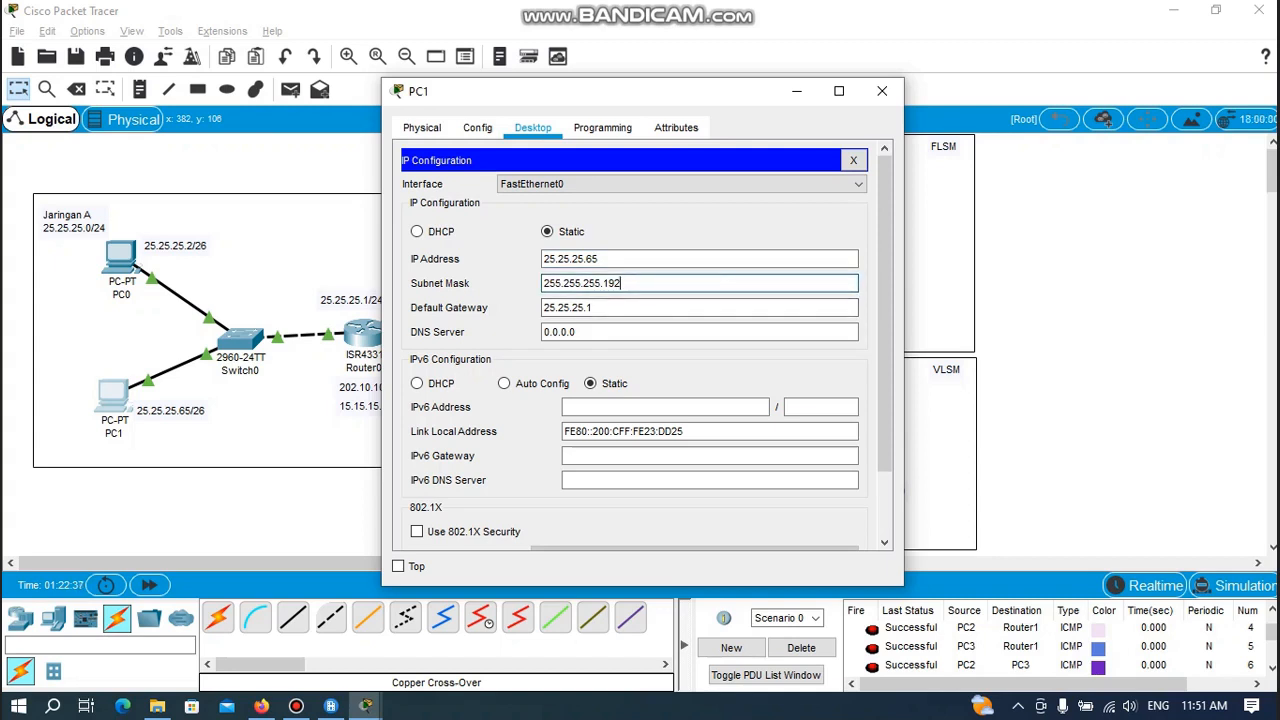
left_click_drag(618, 93, 671, 98)
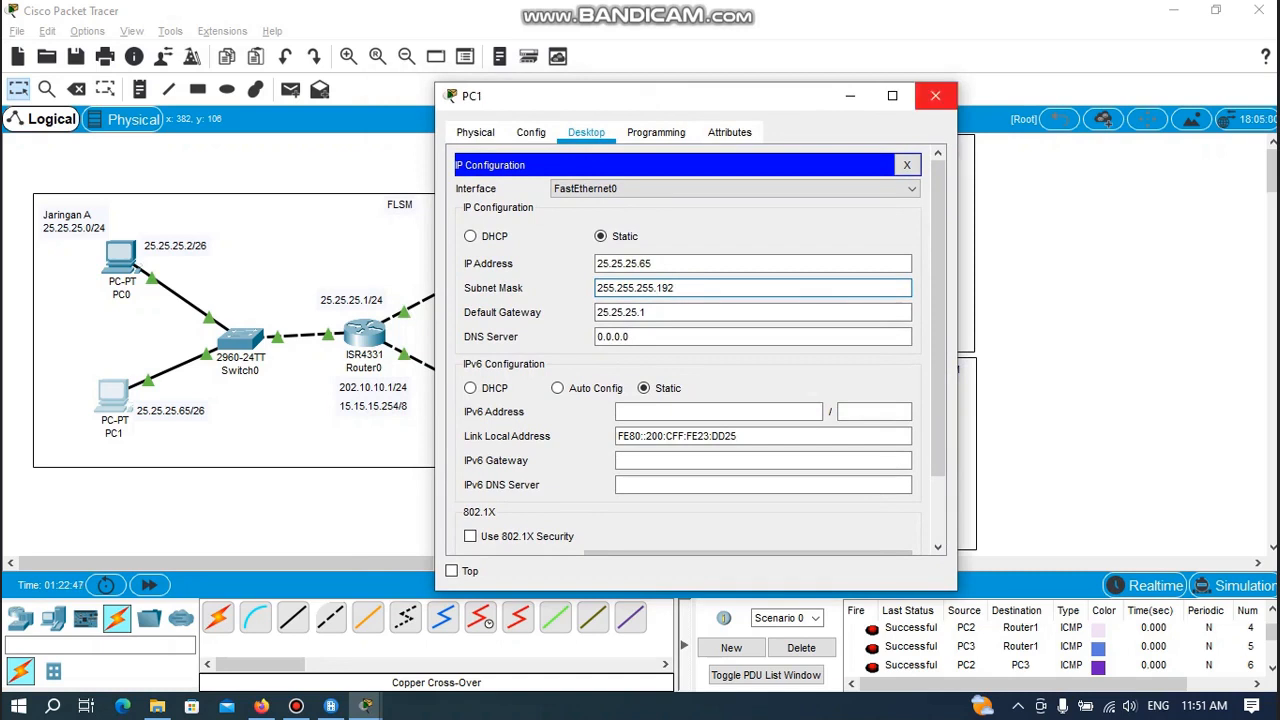
left_click(935, 96)
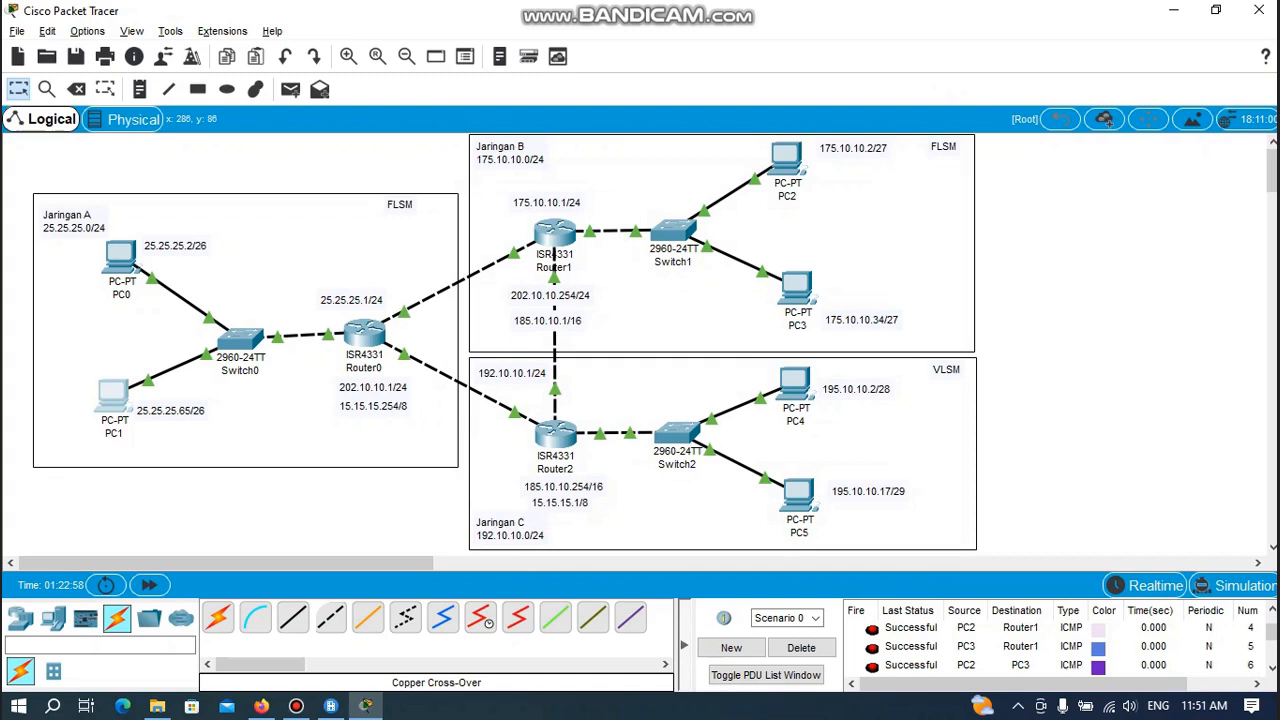
Review the IP address and subnet mask of GigabitEthernet0/0/0 and GigabitEthernet0/0/1 on Router0, keeping Jaringan A's address labels uncovered.
mouse_move(552, 268)
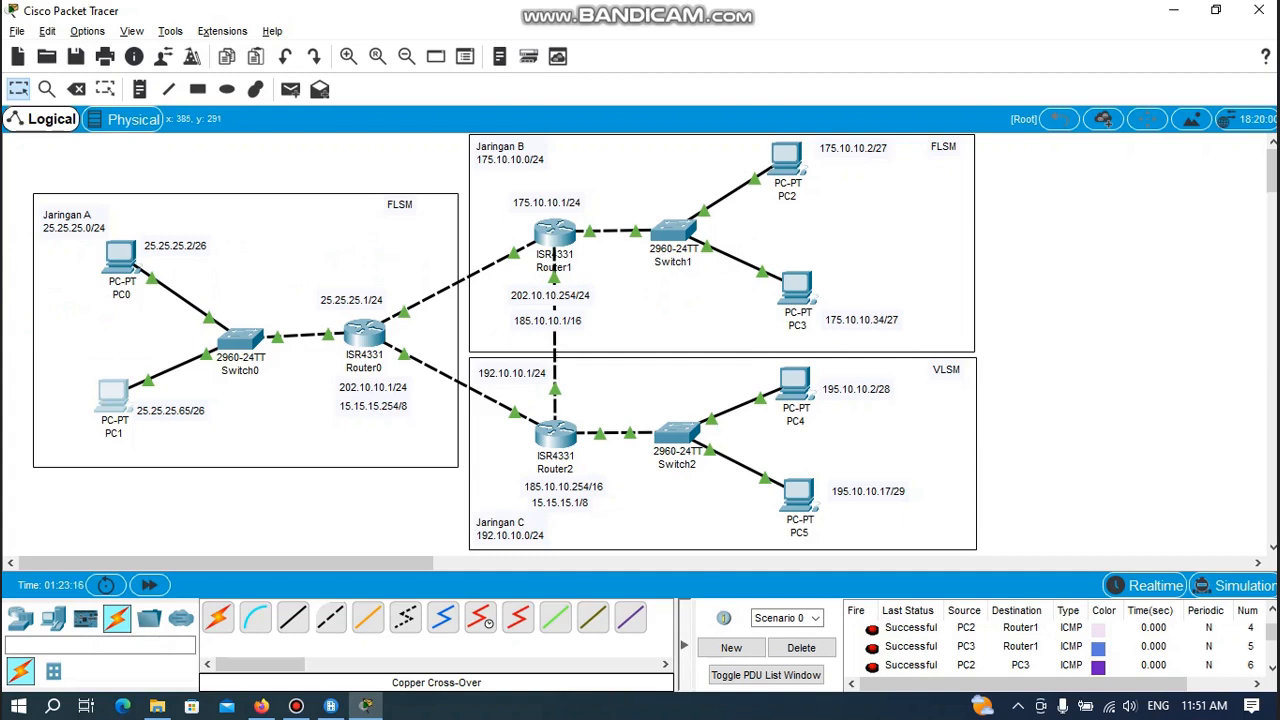
left_click(364, 335)
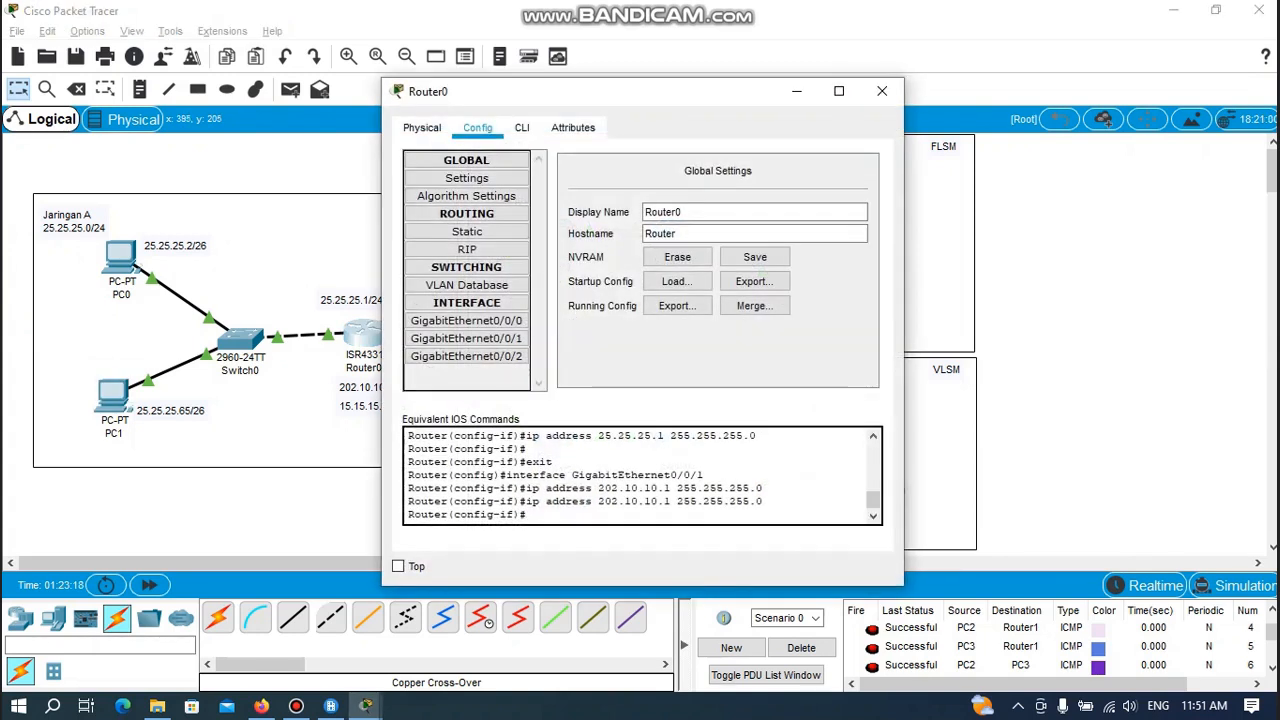
left_click(466, 321)
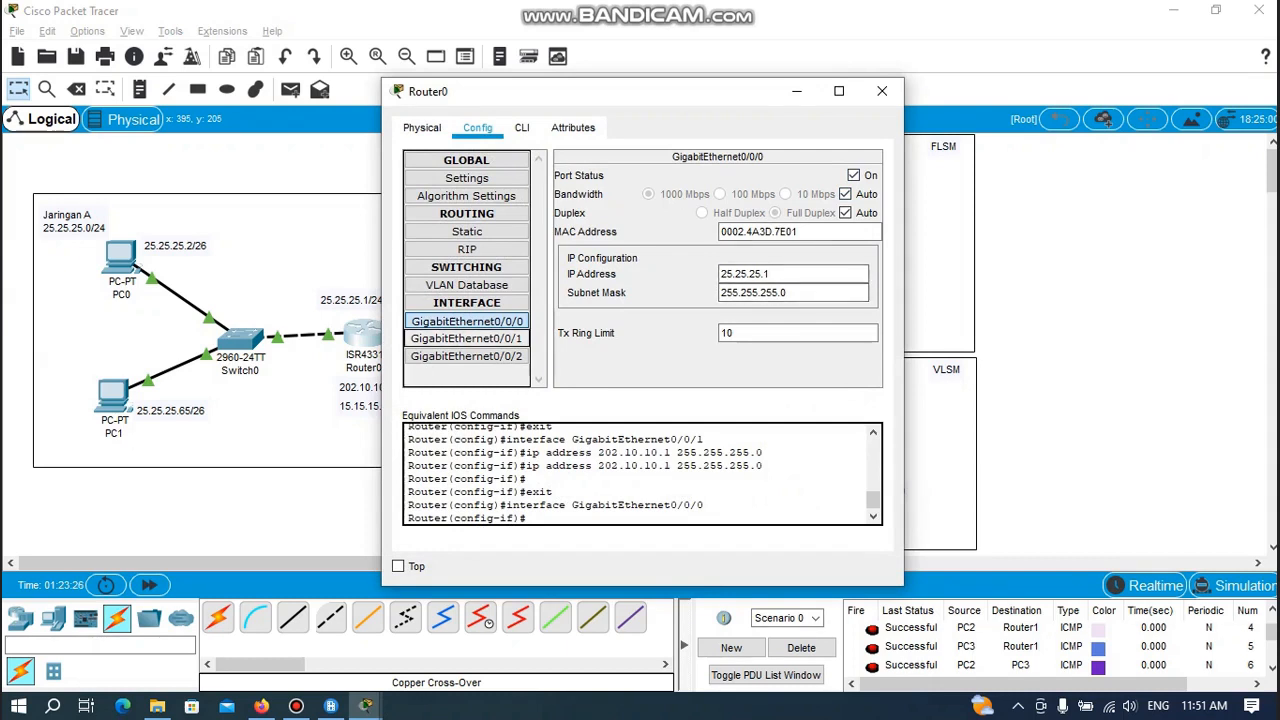
left_click(466, 338)
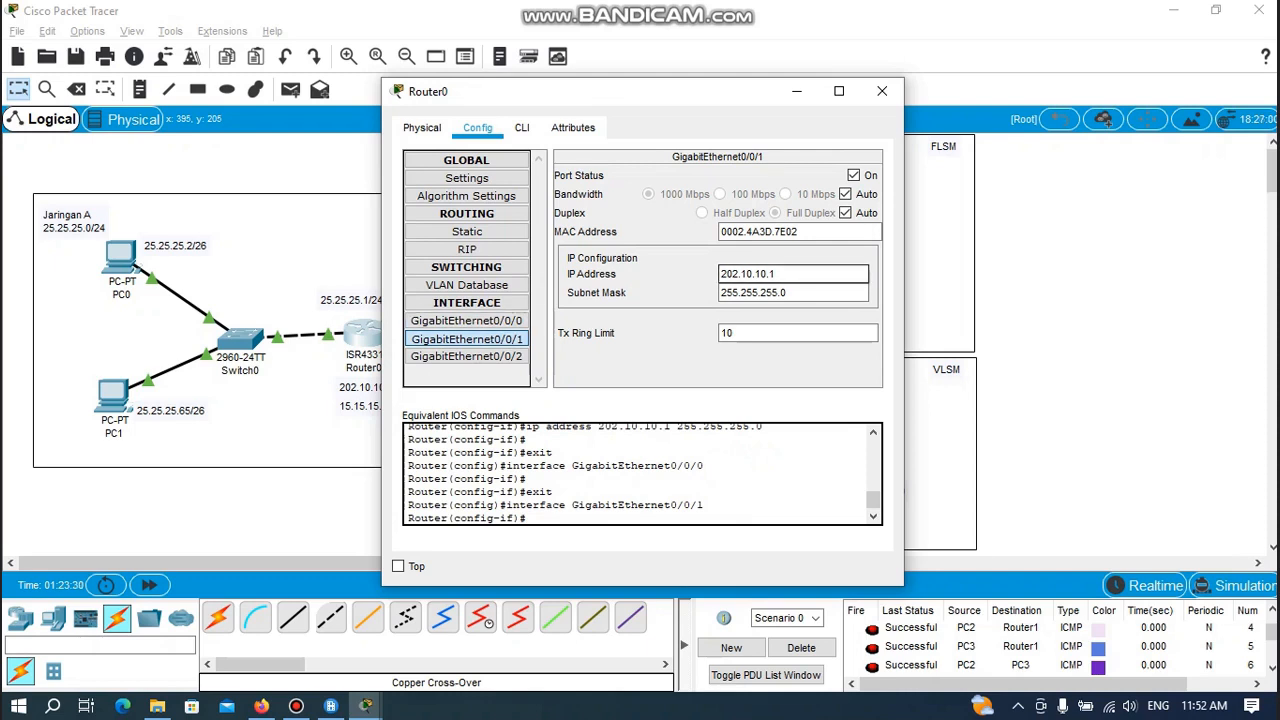
left_click_drag(650, 101, 730, 100)
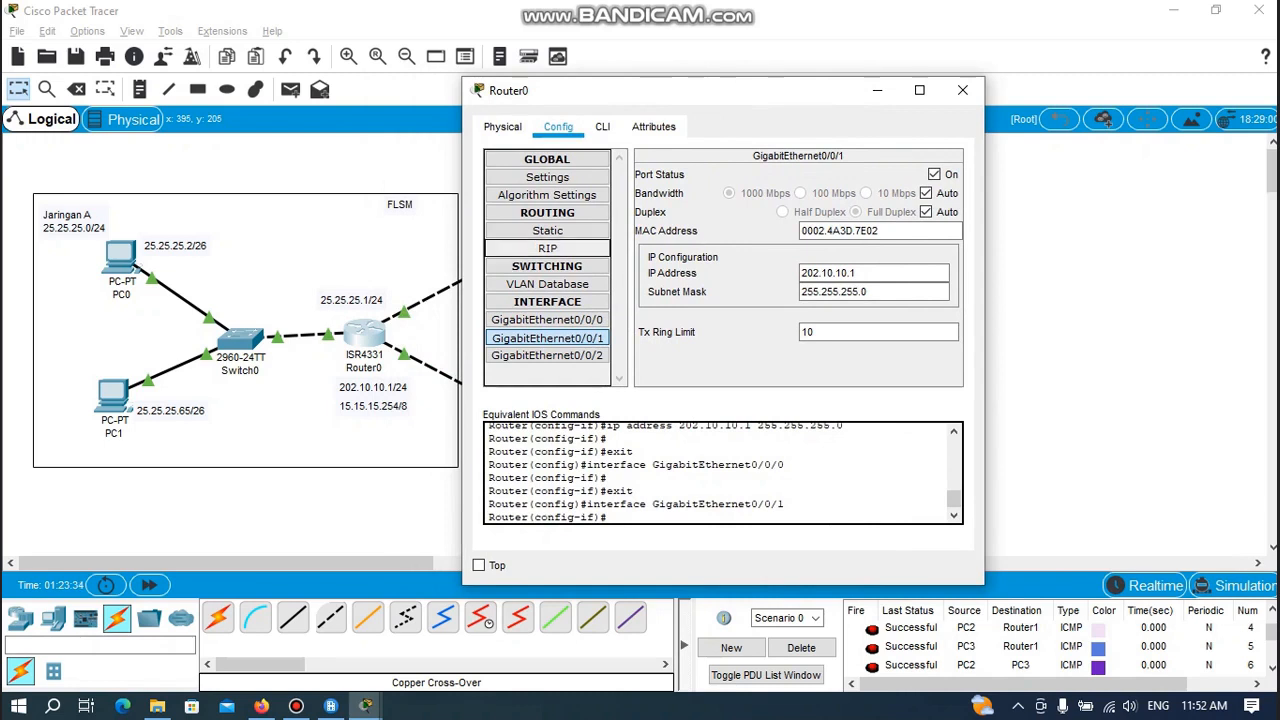
Apply IP address 15.15.15.254 with subnet mask 255.0.0.0 to GigabitEthernet0/0/2 on Router0 and close its window.
left_click(547, 355)
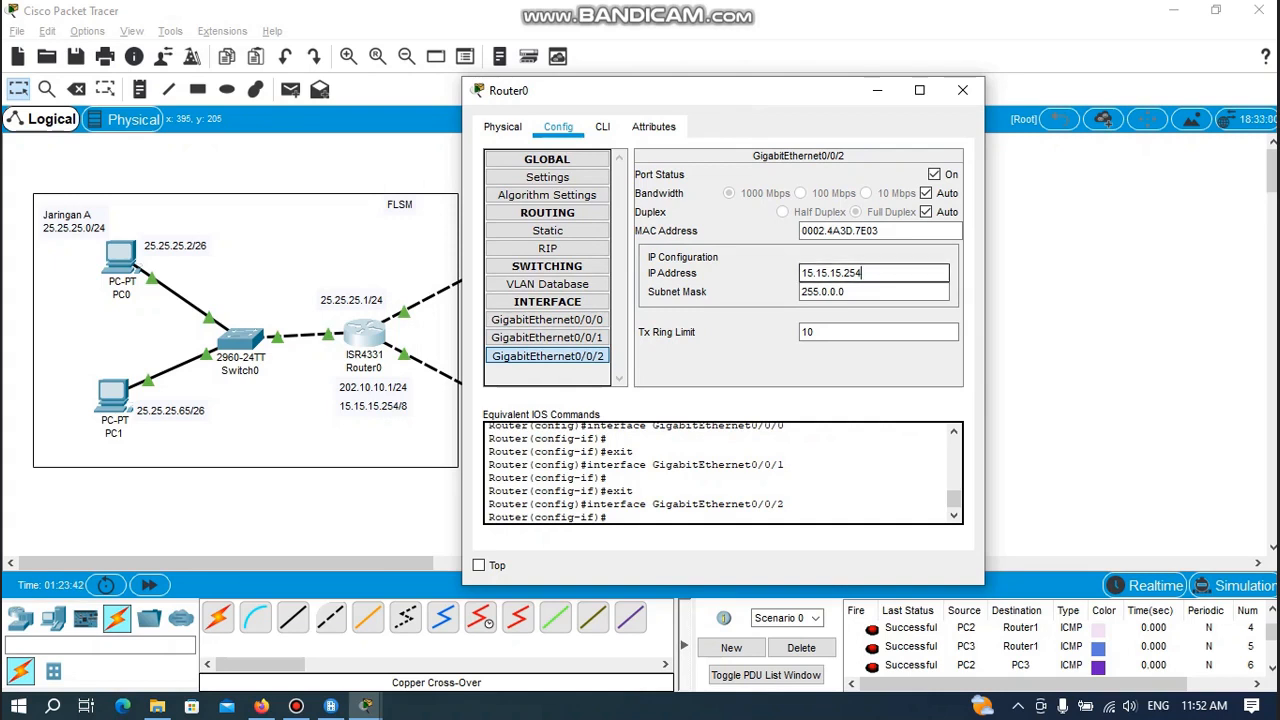
left_click(890, 273)
left_click(890, 292)
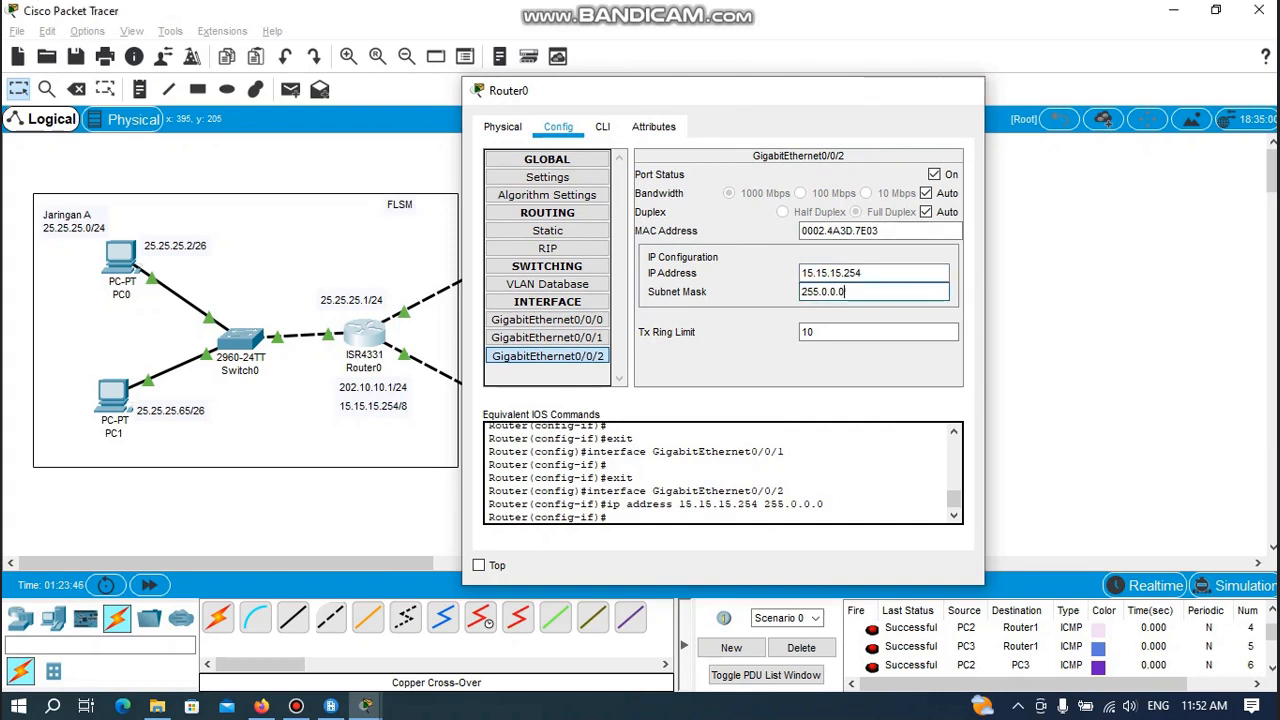
left_click(962, 90)
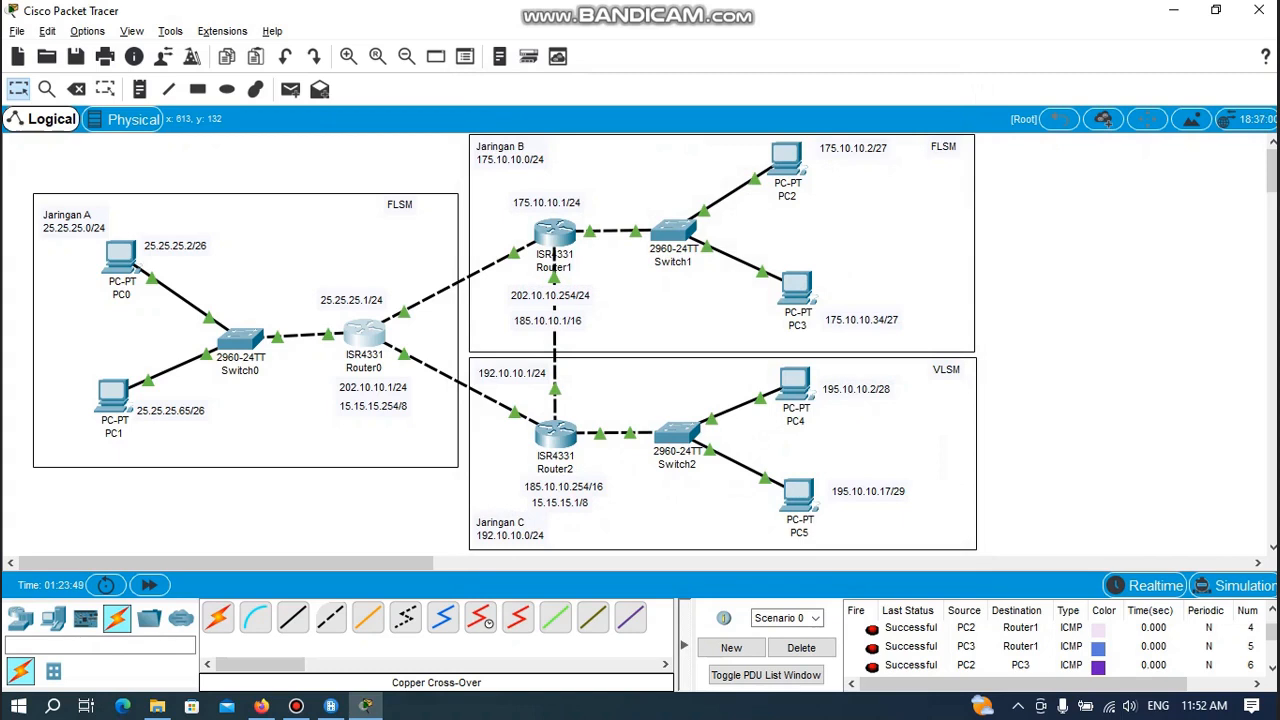
Apply IP address 175.10.10.1 with subnet mask 255.255.255.0 to GigabitEthernet0/0/0 on Router1.
left_click(554, 233)
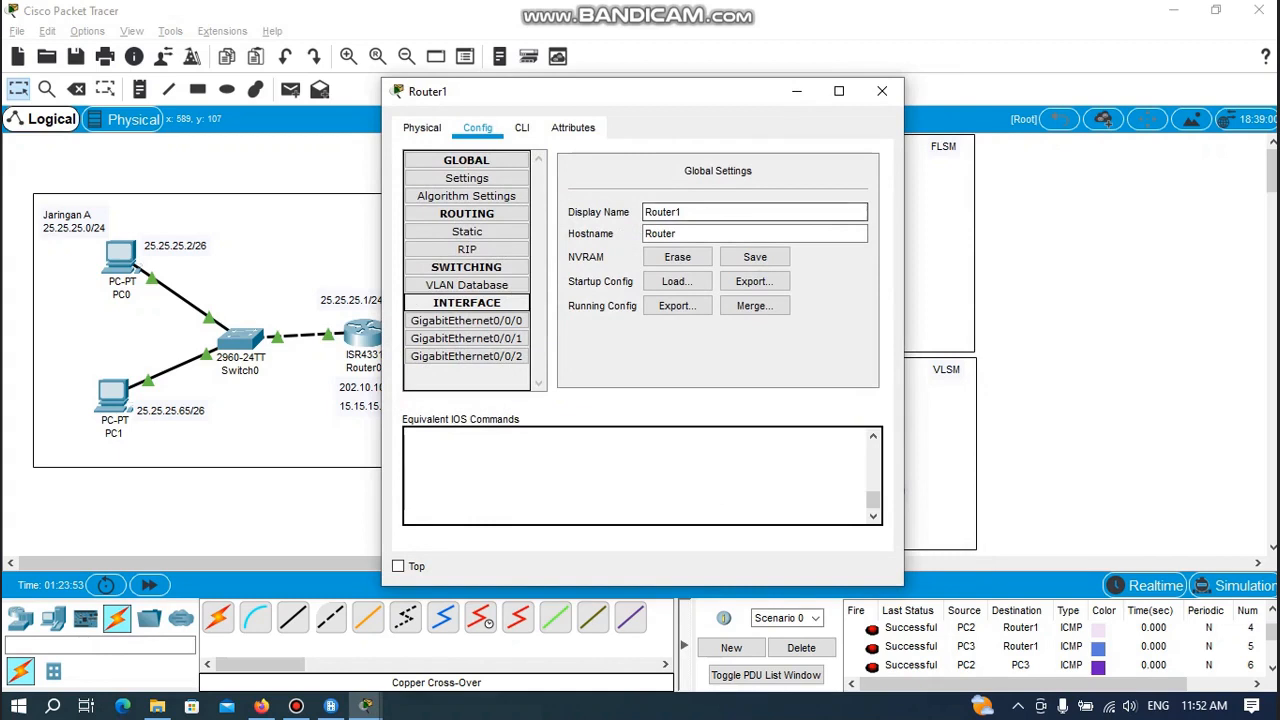
left_click(466, 321)
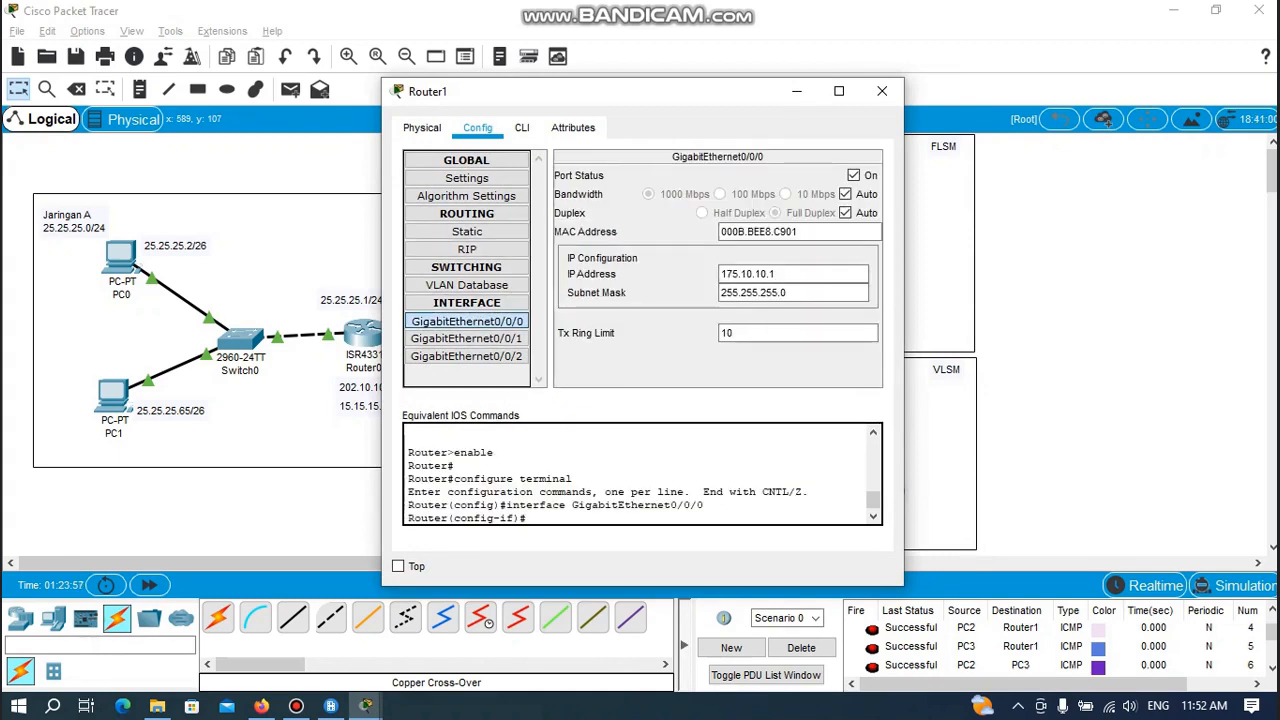
left_click_drag(692, 102, 975, 125)
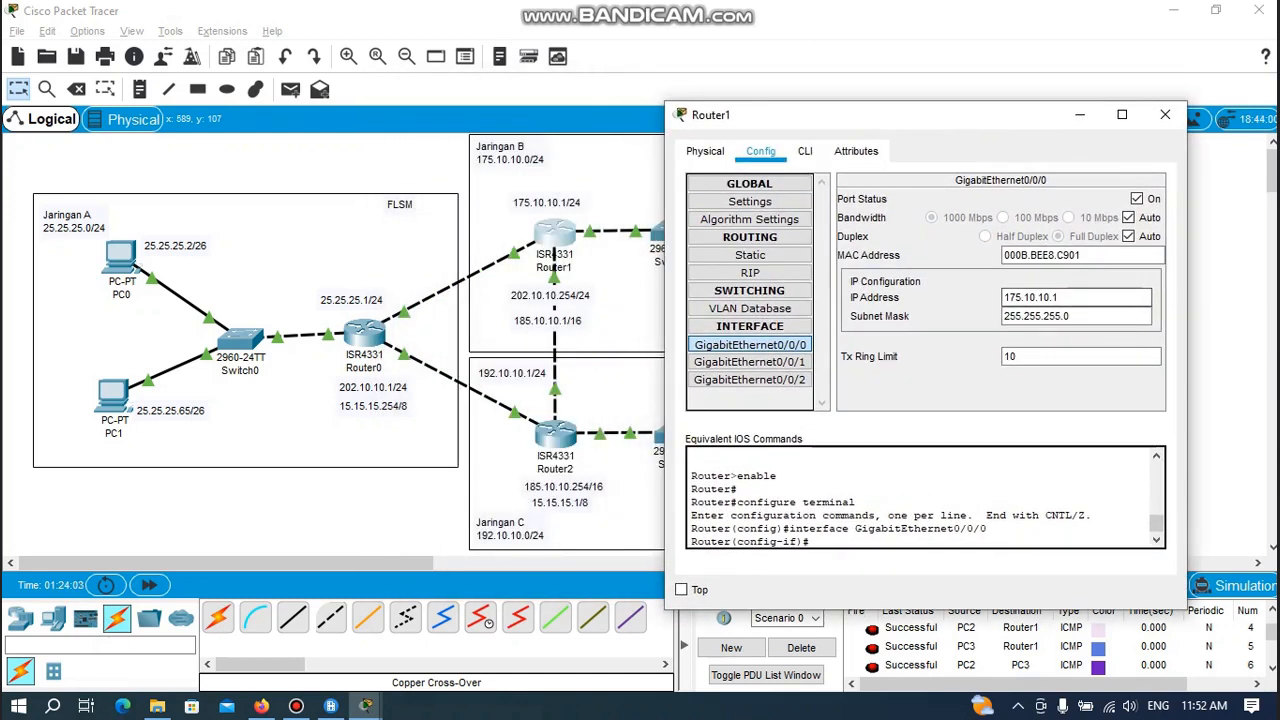
left_click(1058, 297)
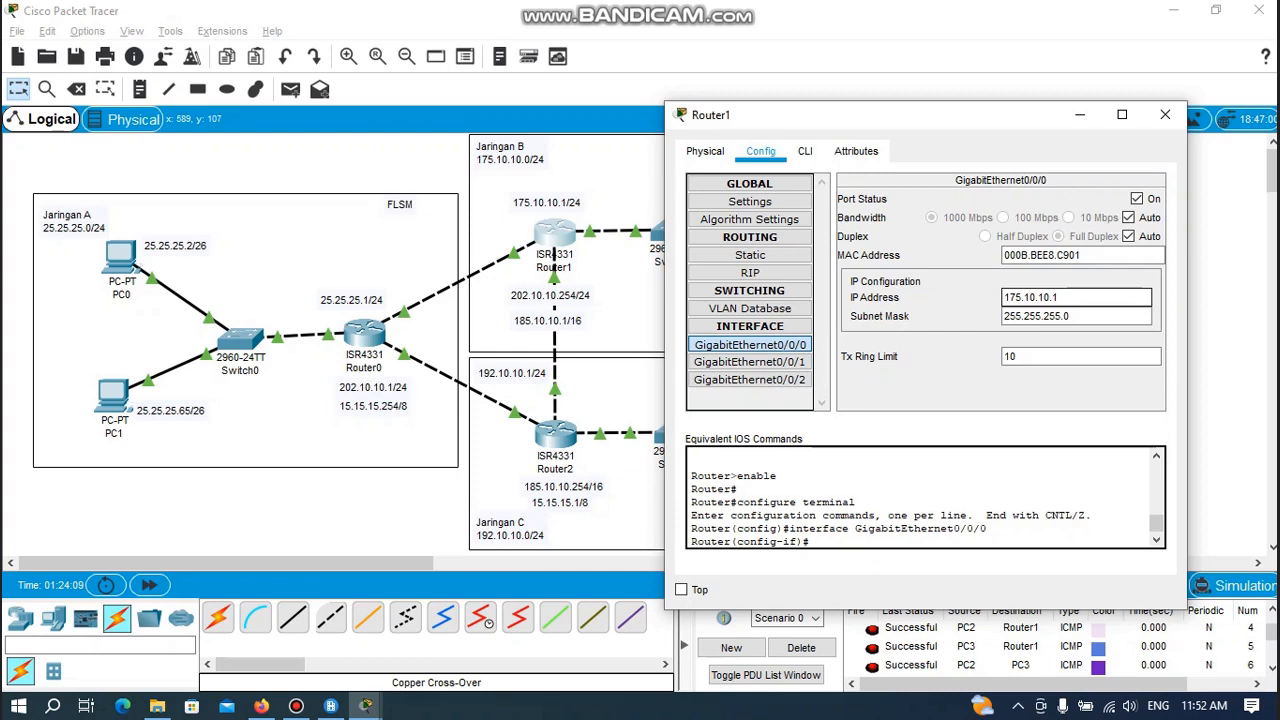
left_click(1076, 316)
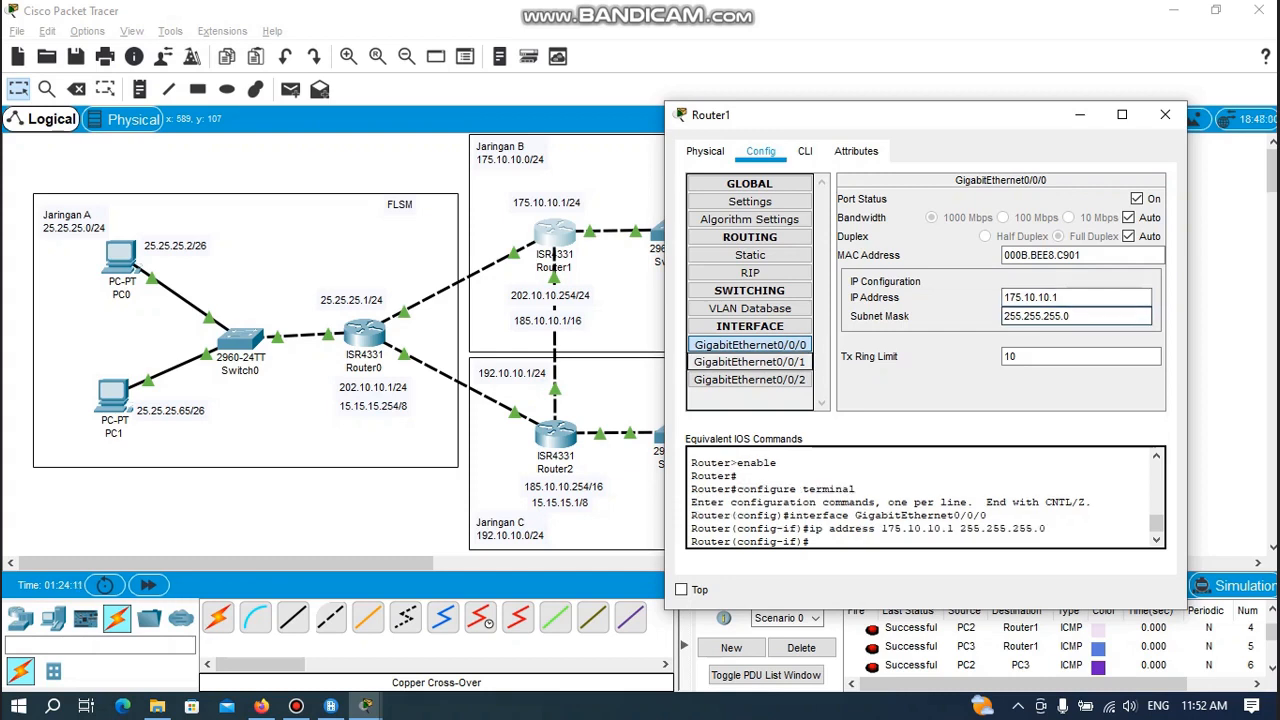
Apply 202.10.10.254 with mask 255.255.255.0 to GigabitEthernet0/0/1 and 185.10.10.1 with mask 255.255.0.0 to GigabitEthernet0/0/2 on Router1, and close its window.
left_click(750, 362)
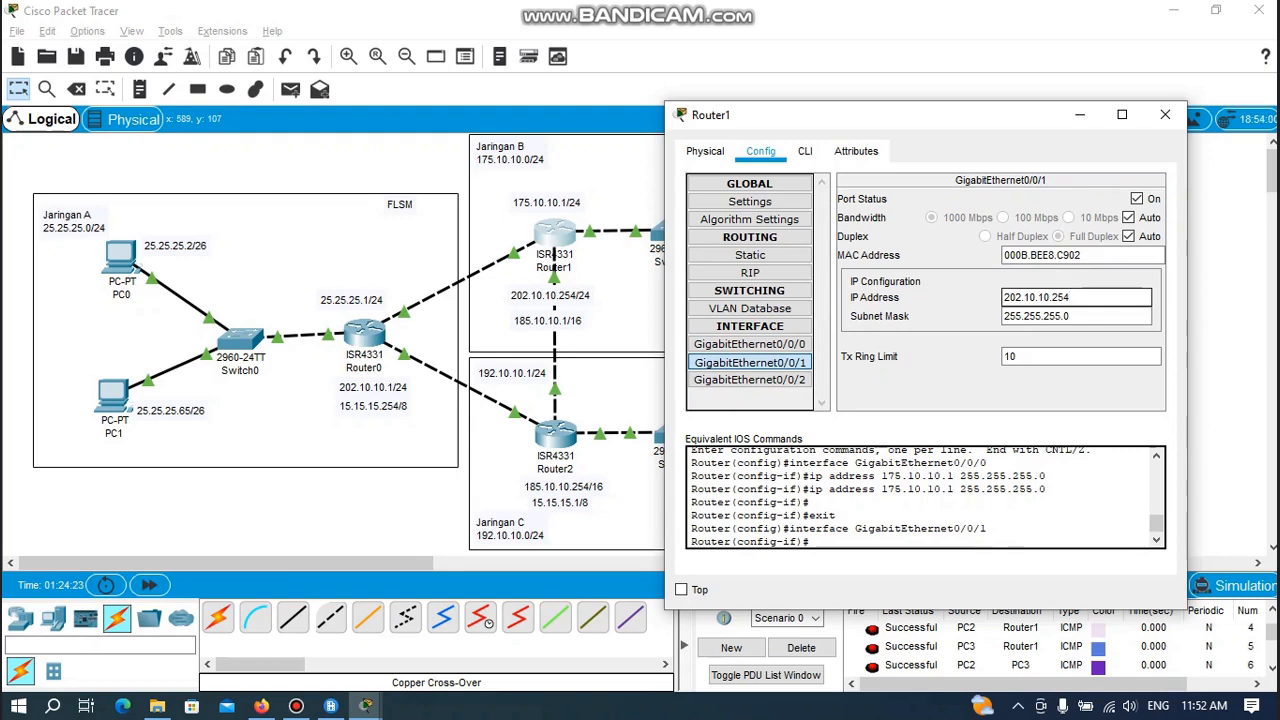
key("Tab")
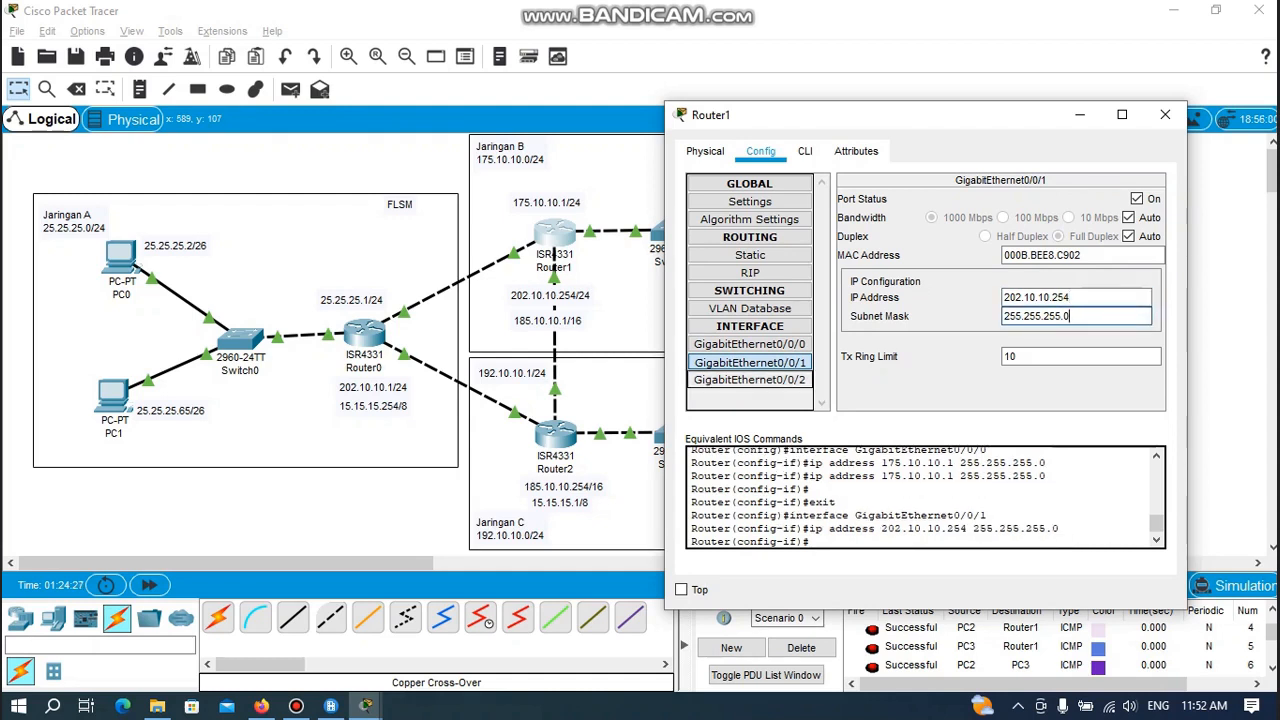
left_click(750, 380)
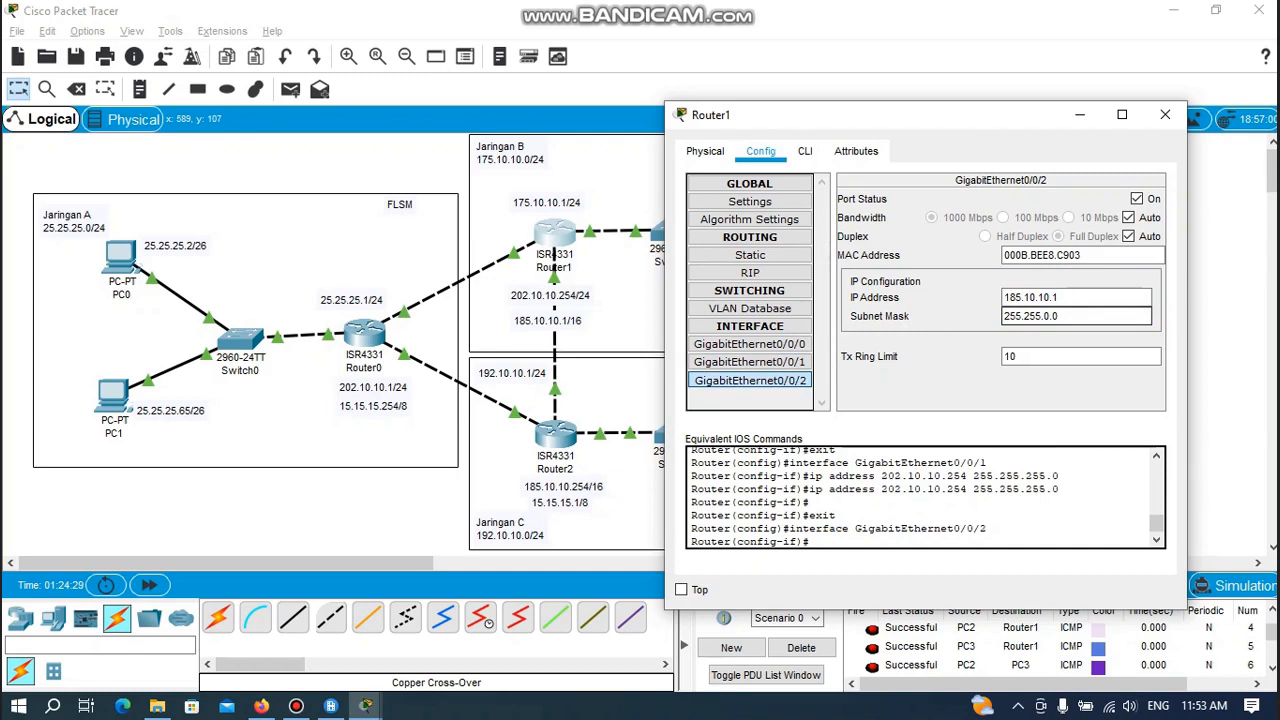
left_click(1062, 297)
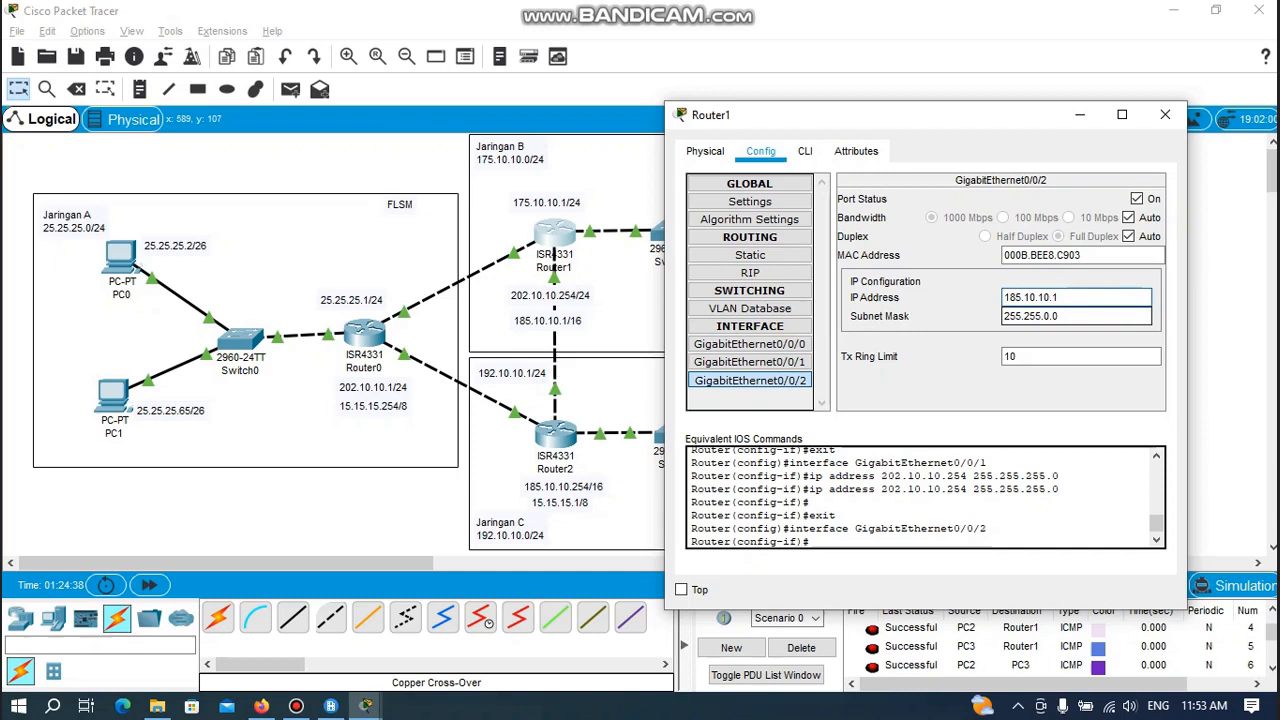
left_click(1074, 316)
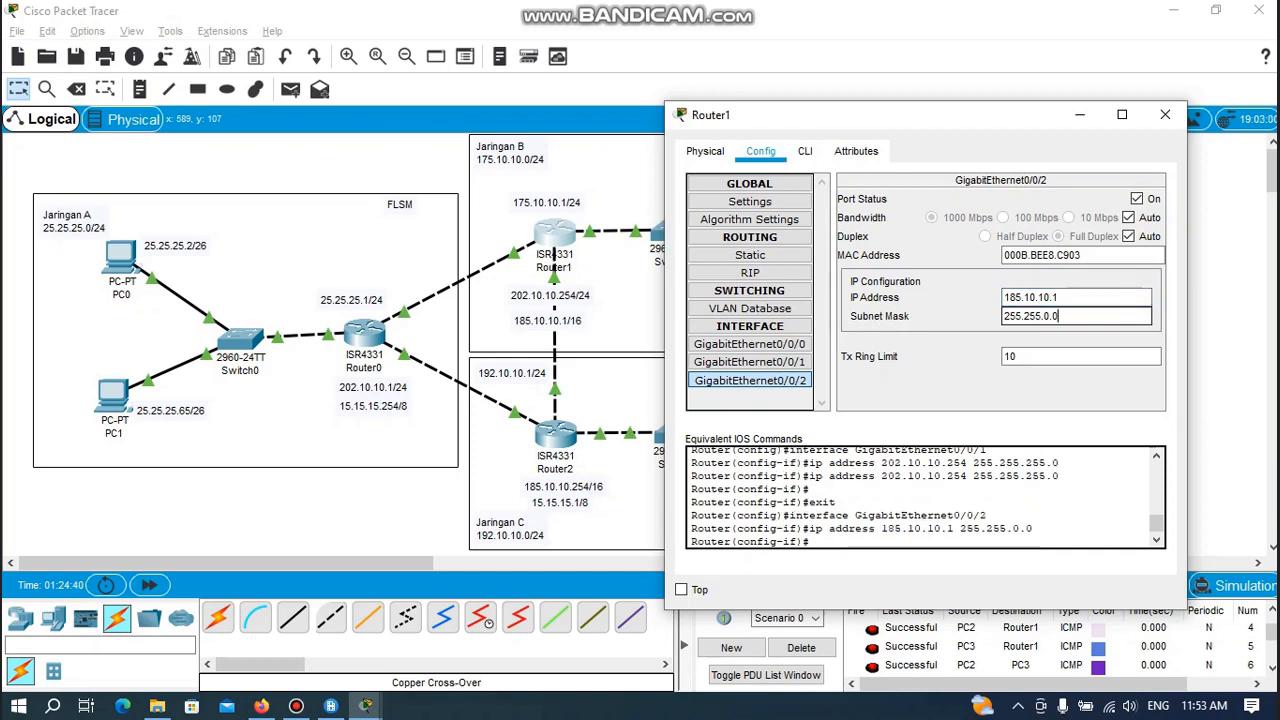
left_click(1165, 114)
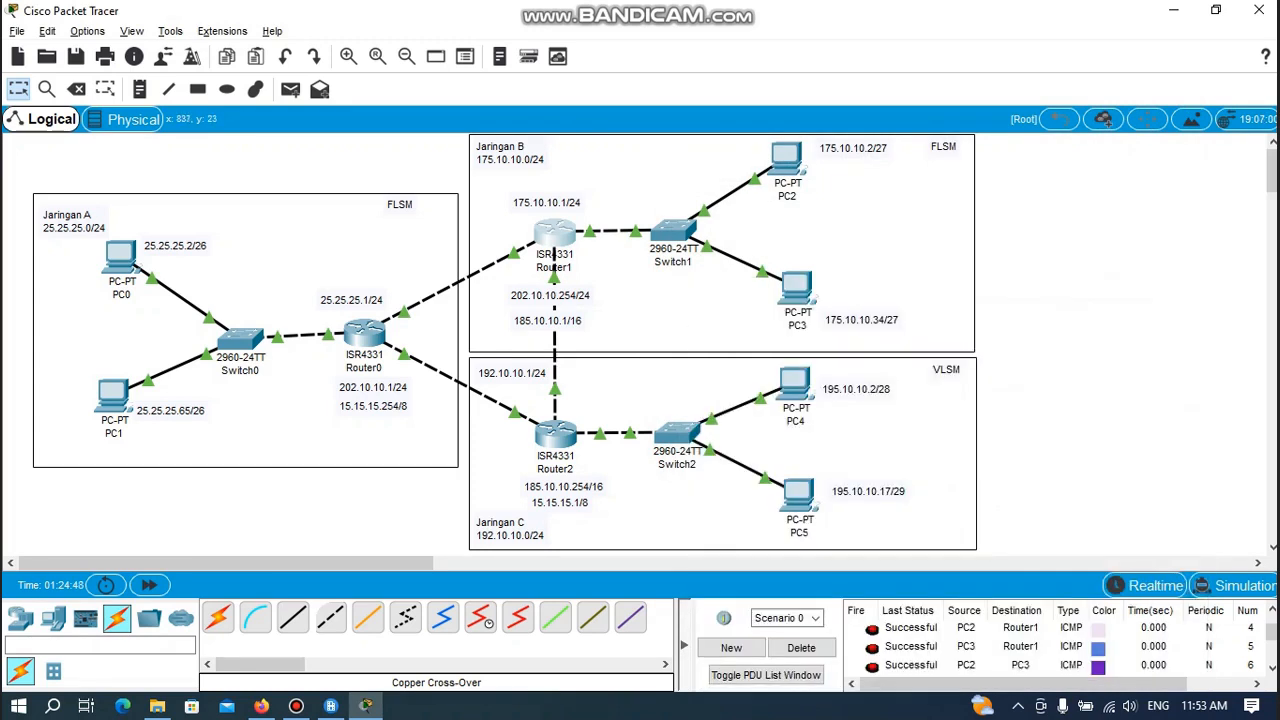
Move PC2 slightly closer to its address label and put the Jaringan B label back in the upper-left corner of its network box.
left_click_drag(786, 156, 797, 153)
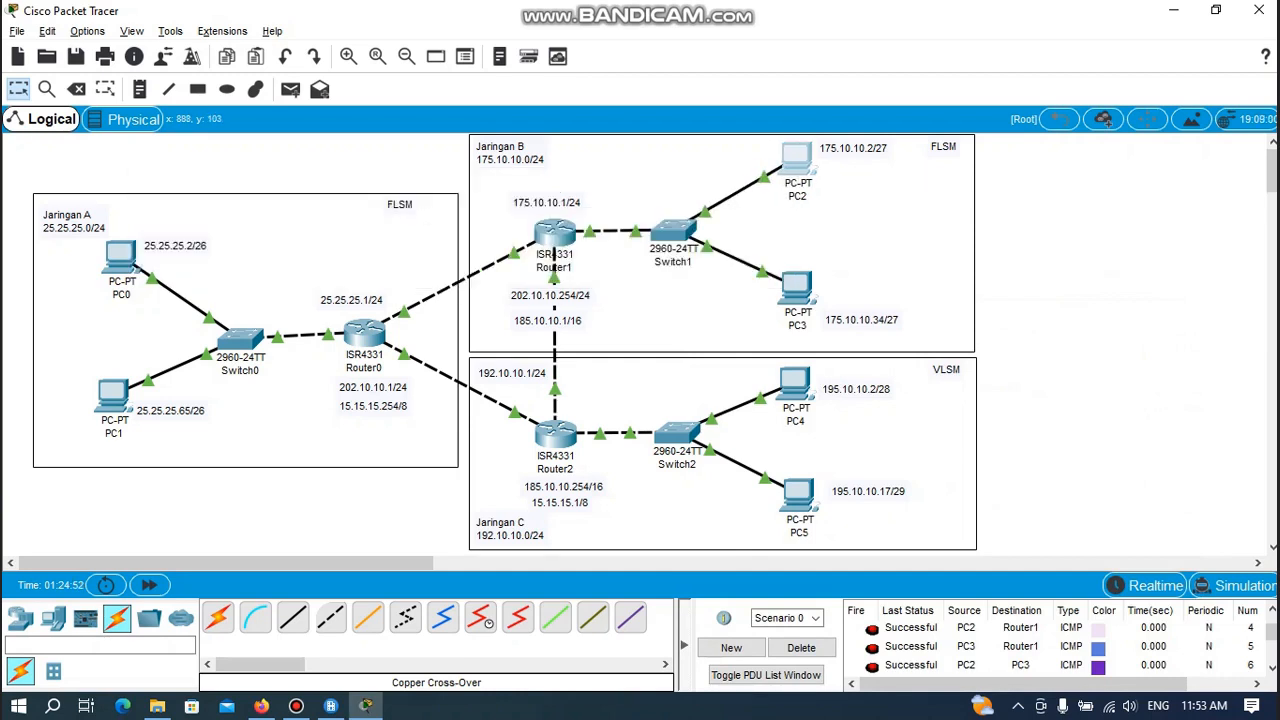
left_click(834, 230)
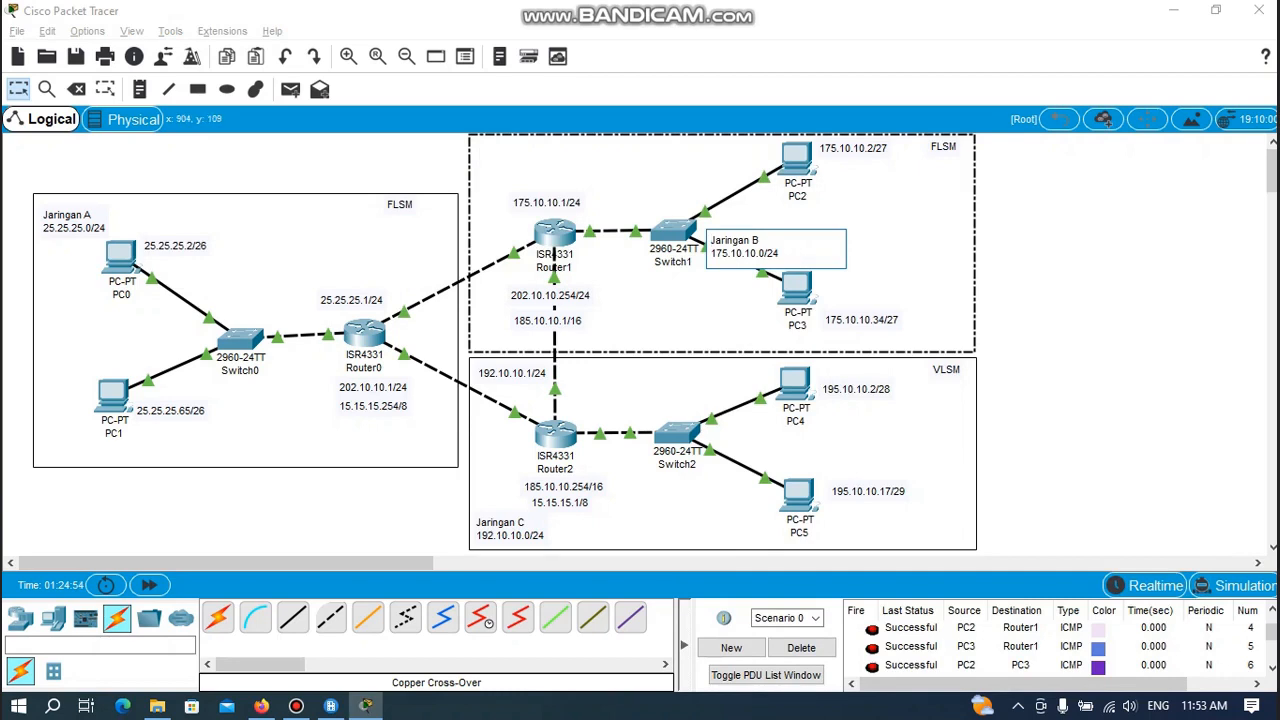
left_click(914, 217)
left_click_drag(721, 244, 487, 145)
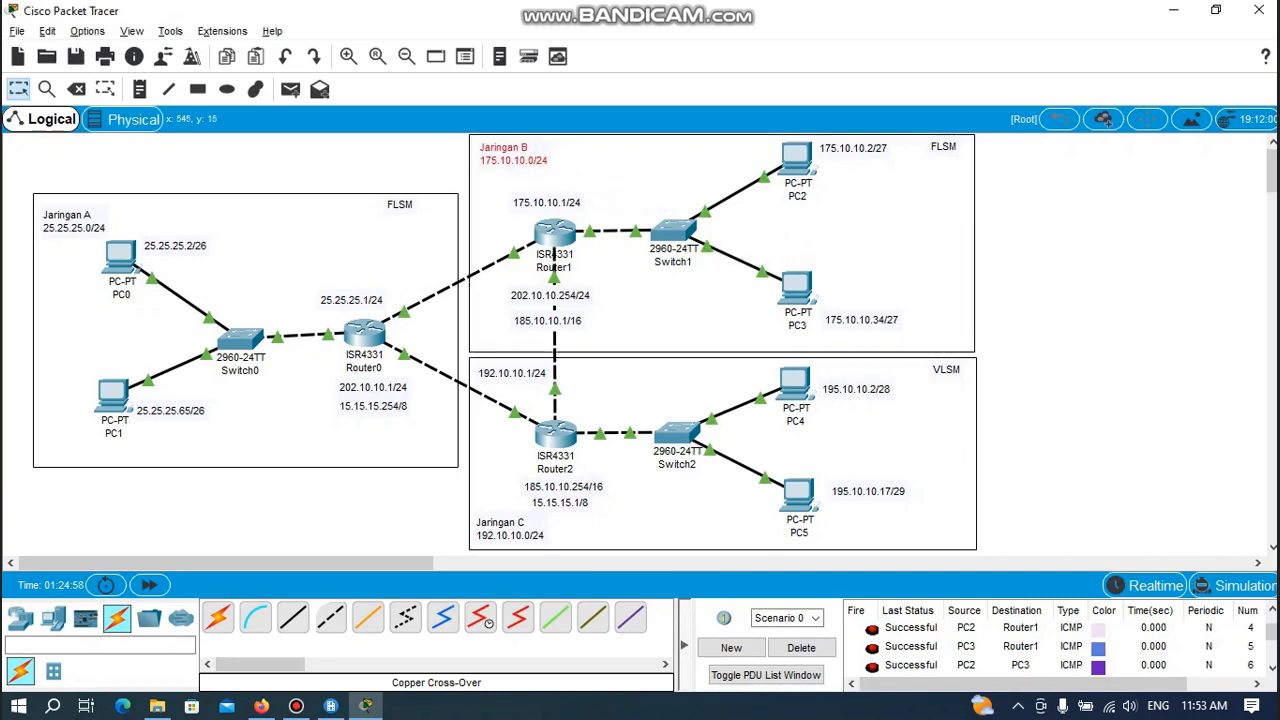
left_click(590, 160)
Review the static IP address, subnet mask and default gateway in PC2's IP configuration, and close its window.
mouse_move(796, 165)
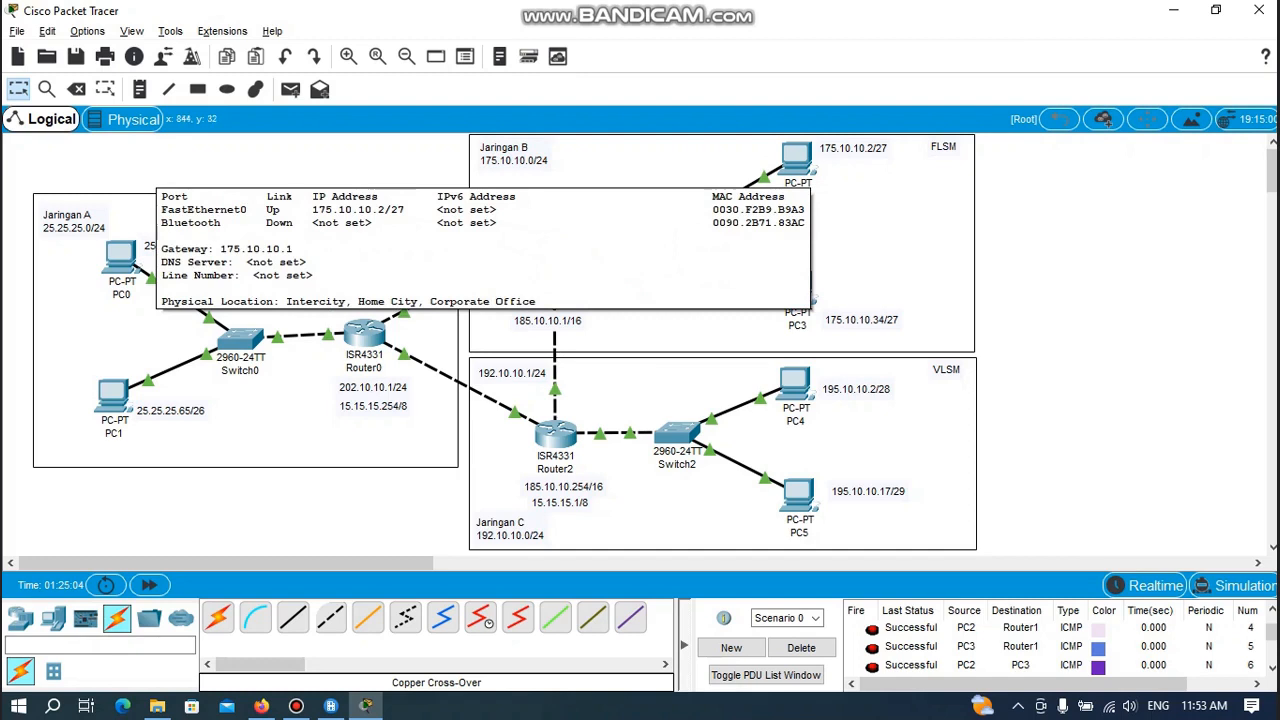
left_click(796, 160)
left_click_drag(664, 101, 507, 128)
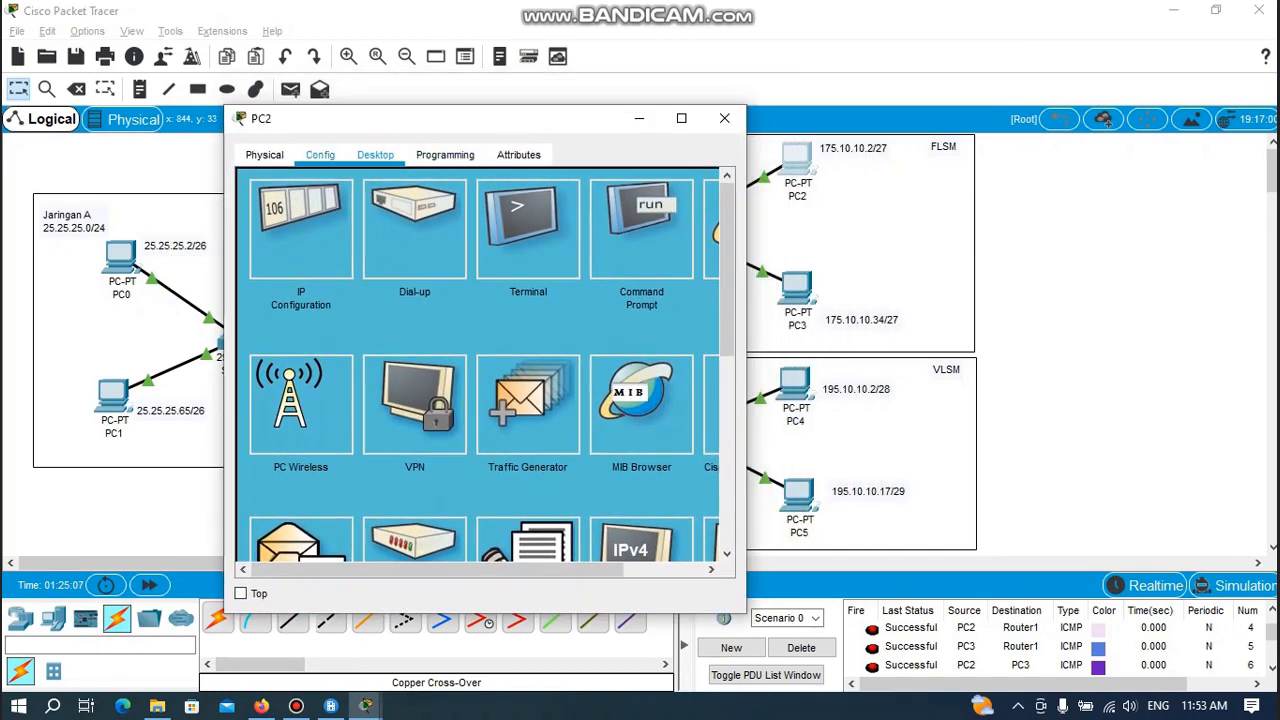
left_click(300, 230)
left_click(441, 286)
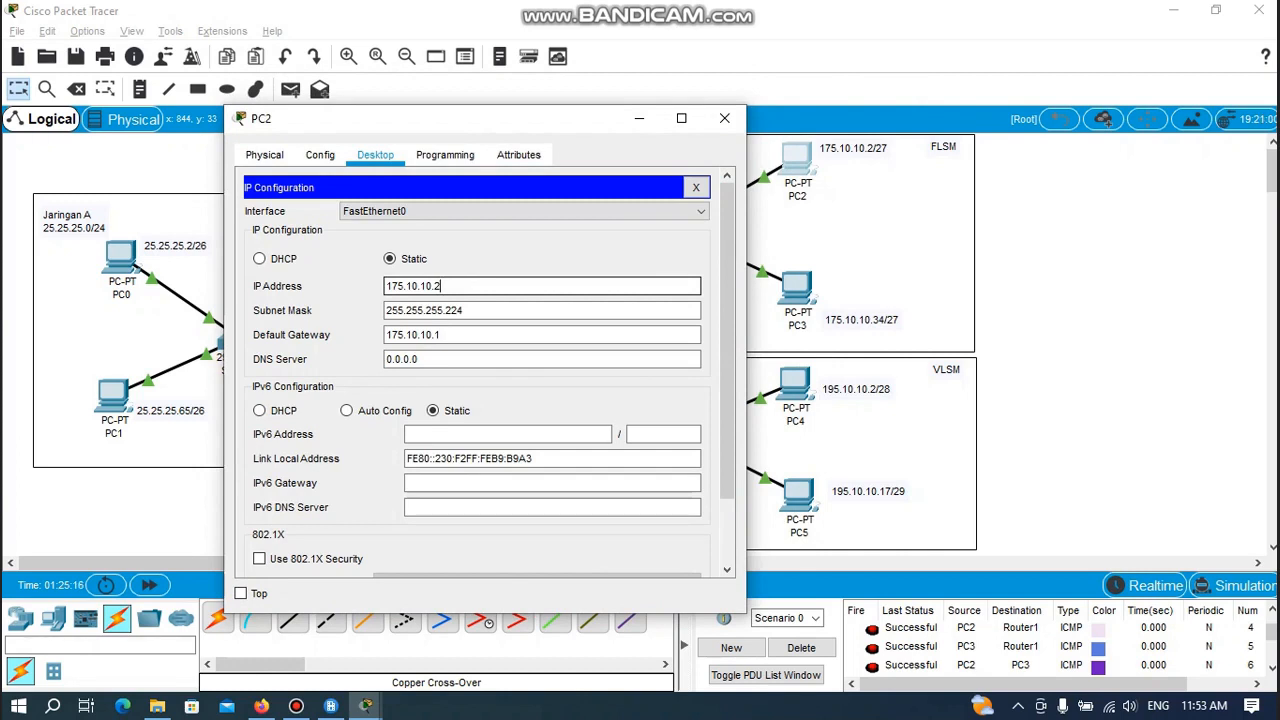
left_click(465, 311)
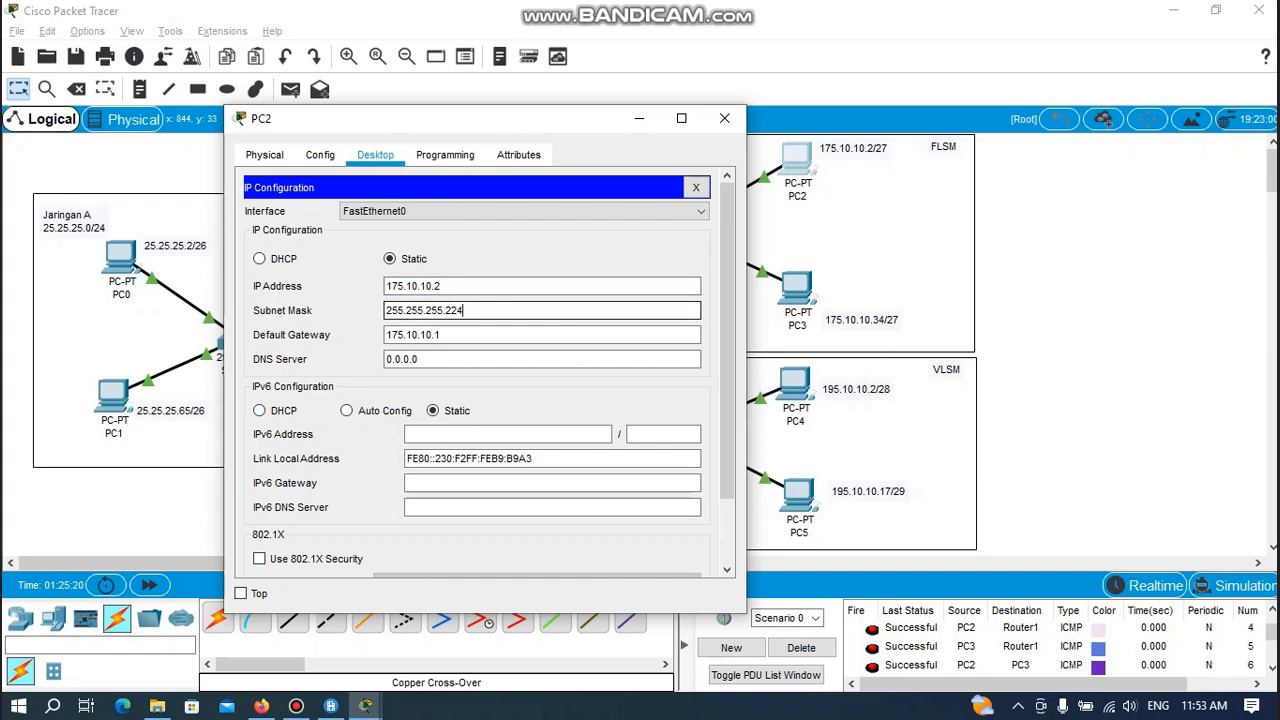
left_click(460, 335)
left_click_drag(459, 132, 975, 144)
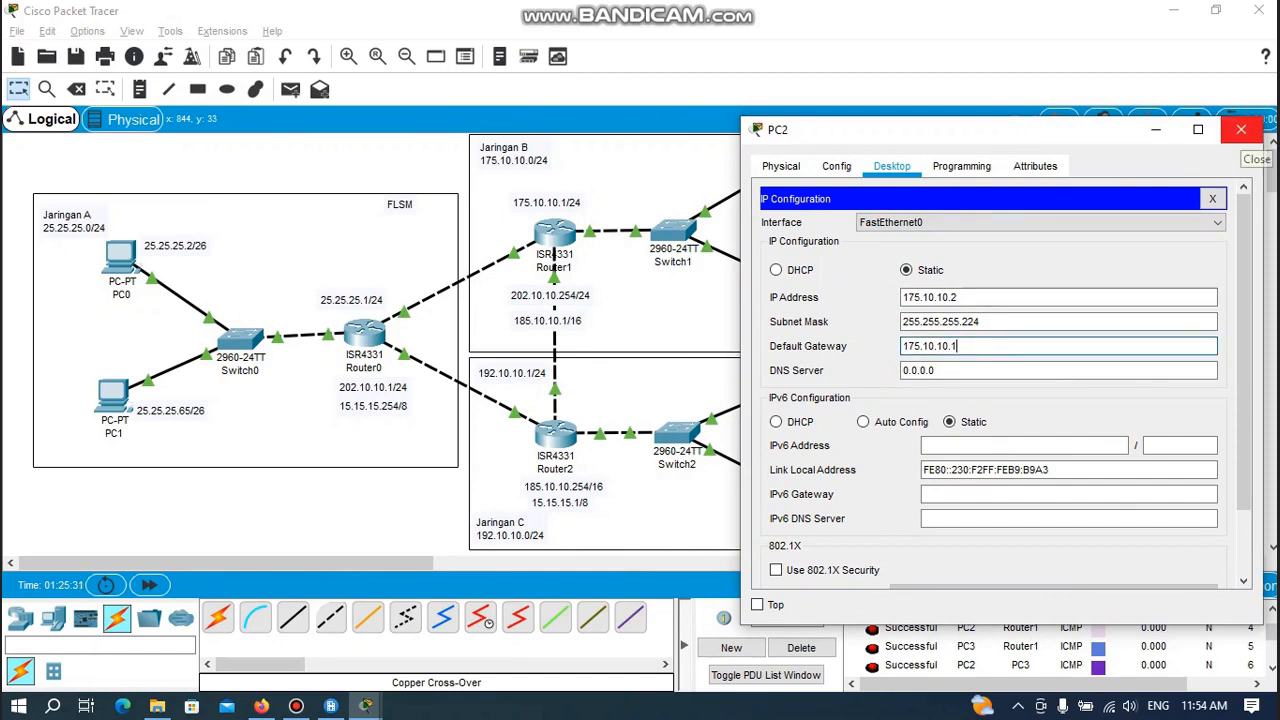
left_click(1241, 130)
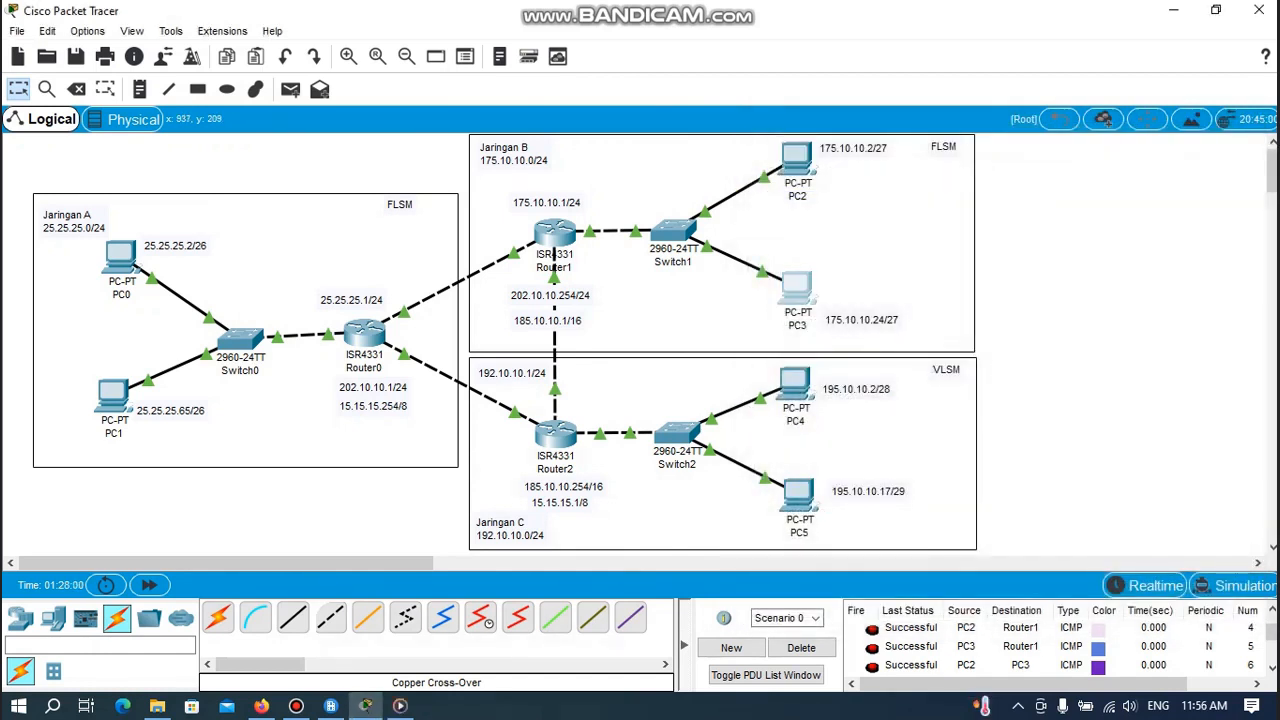
Review the static IP address, subnet mask and default gateway in PC3's IP configuration, and close its window.
mouse_move(797, 288)
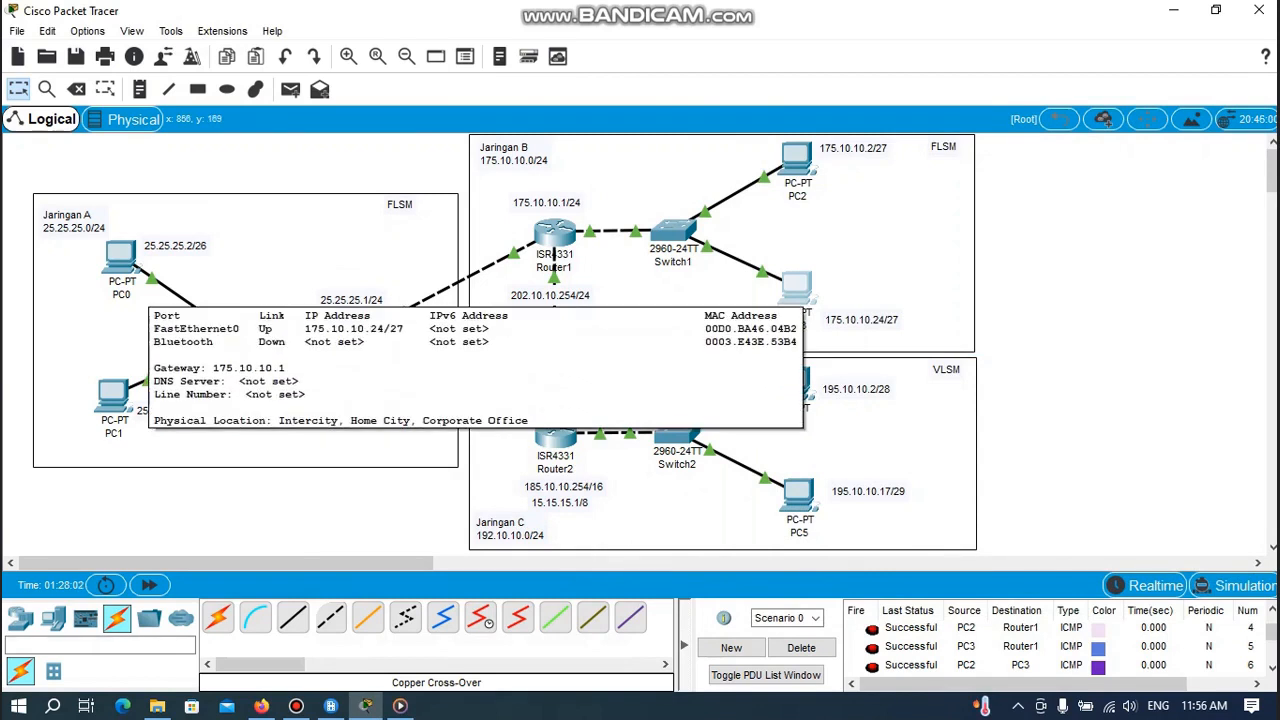
left_click(797, 288)
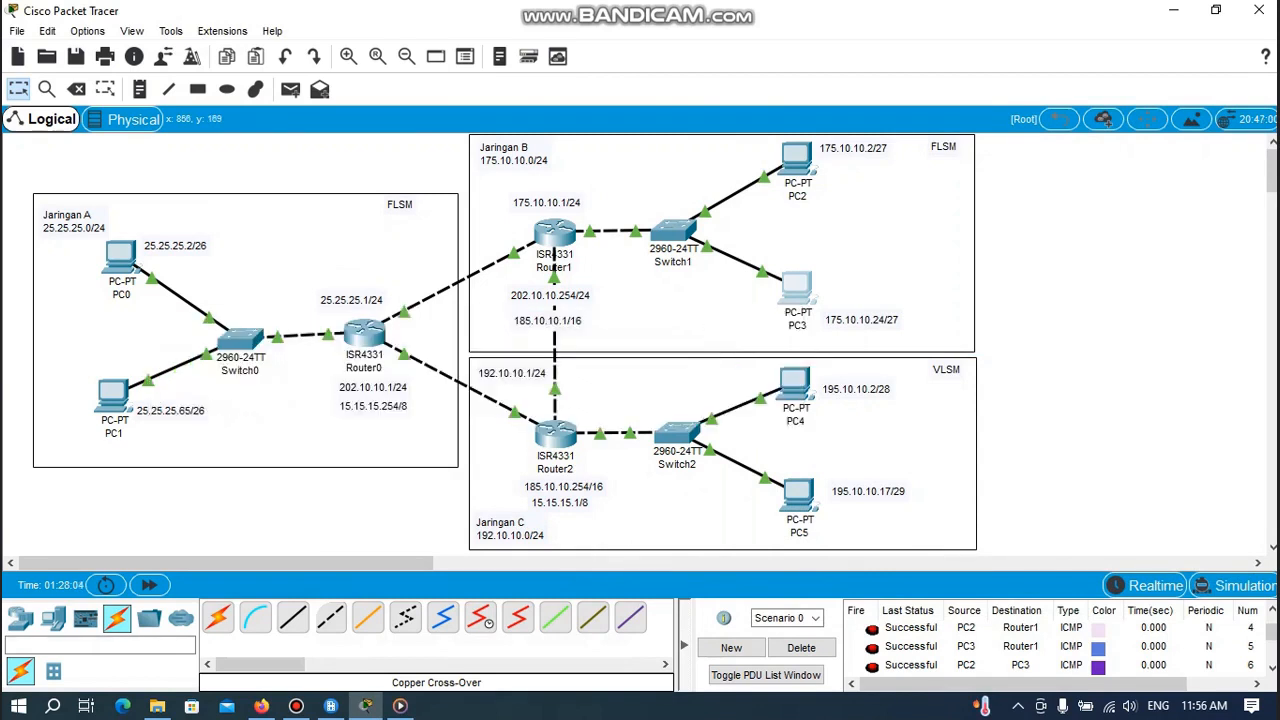
left_click(458, 200)
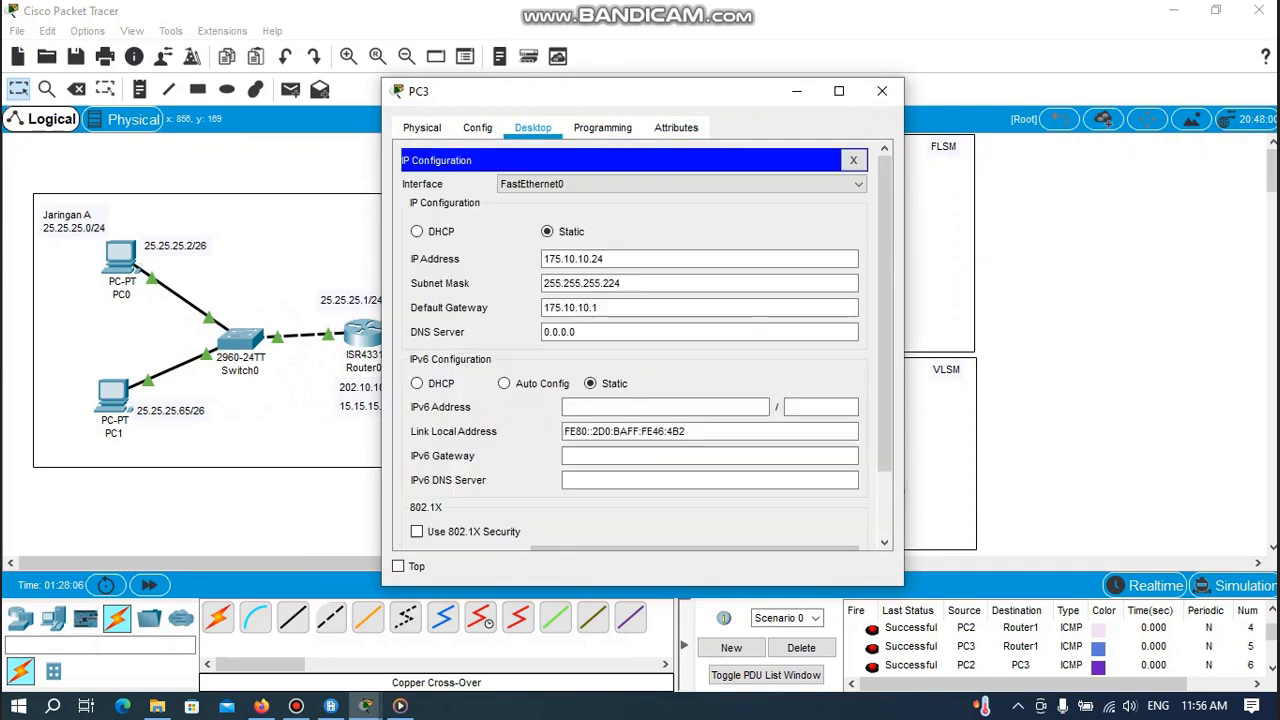
left_click_drag(658, 97, 376, 133)
left_click(324, 295)
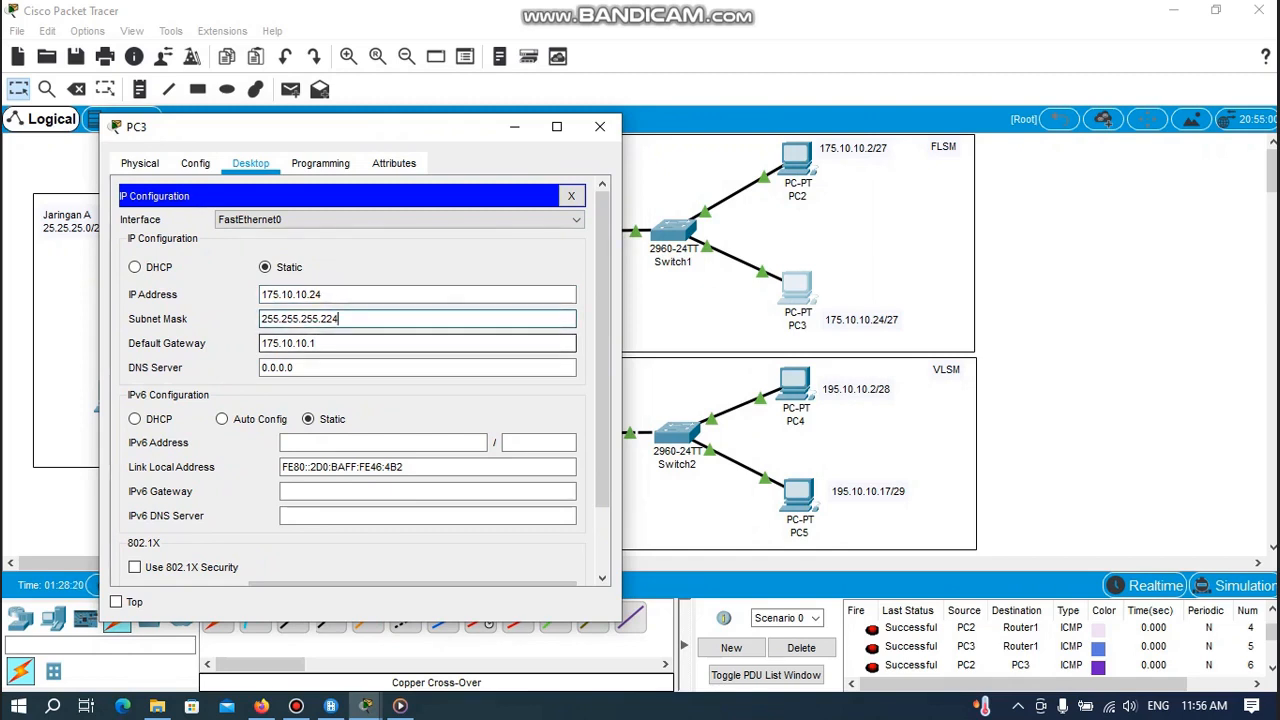
left_click(300, 343)
left_click_drag(357, 130, 881, 137)
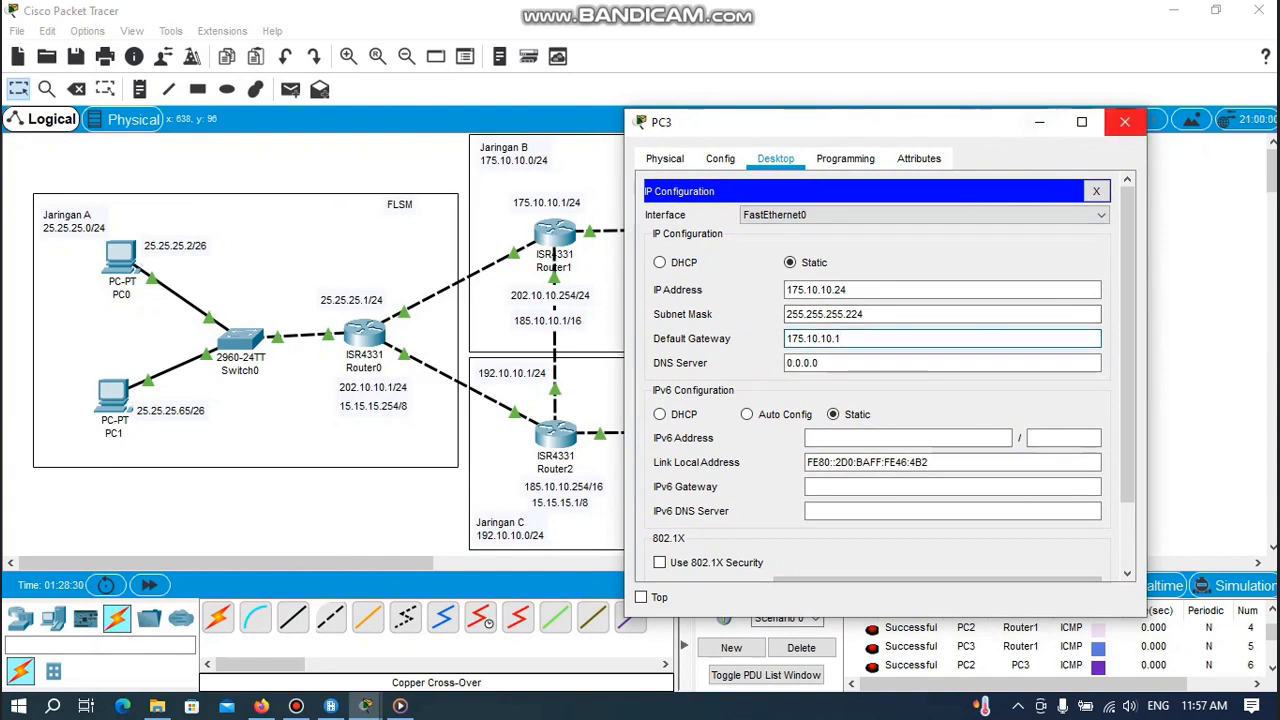
left_click(1124, 122)
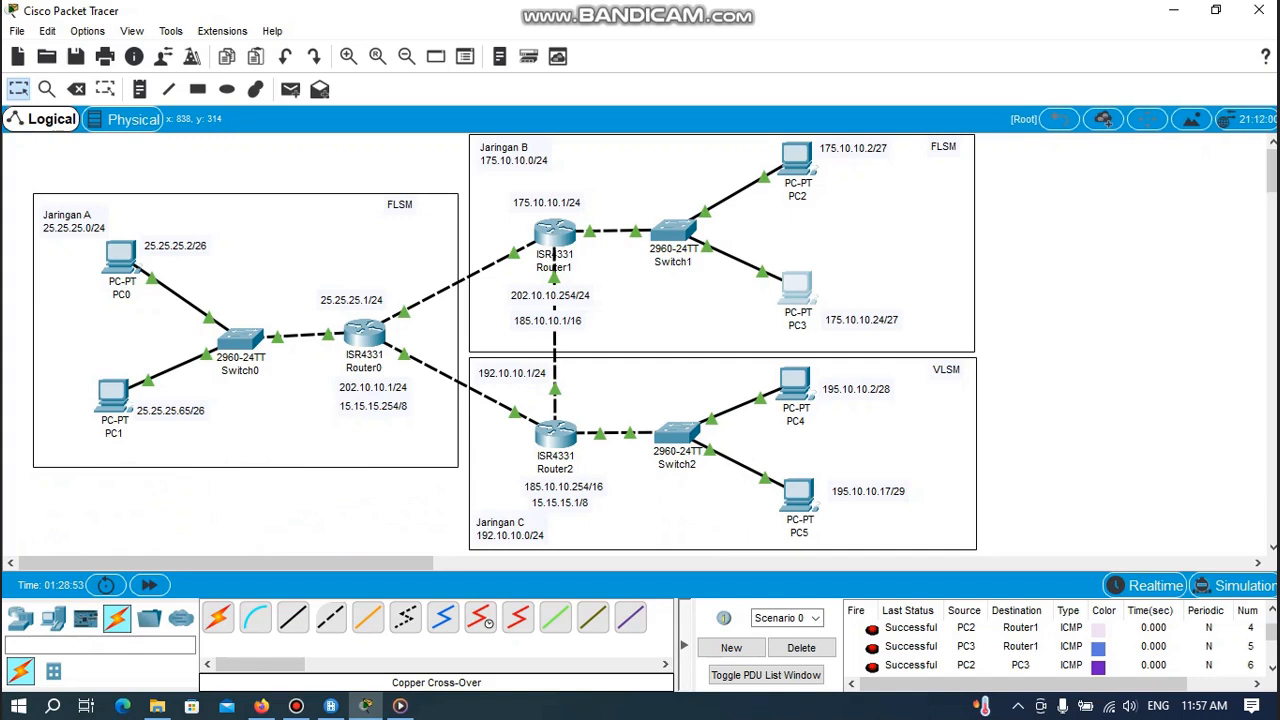
Review the IP address and subnet mask of Router2's GigabitEthernet0/0/0, 0/0/1 and 0/0/2 interfaces, and close its window.
mouse_move(555, 432)
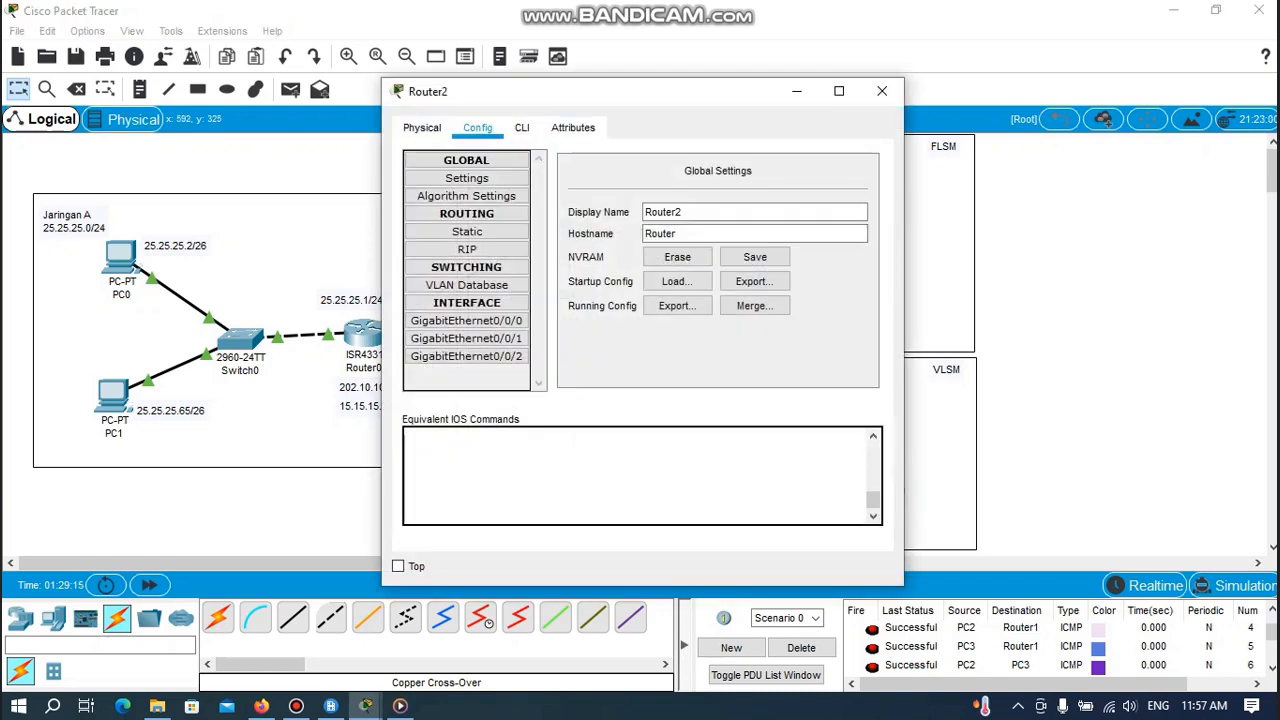
left_click(466, 321)
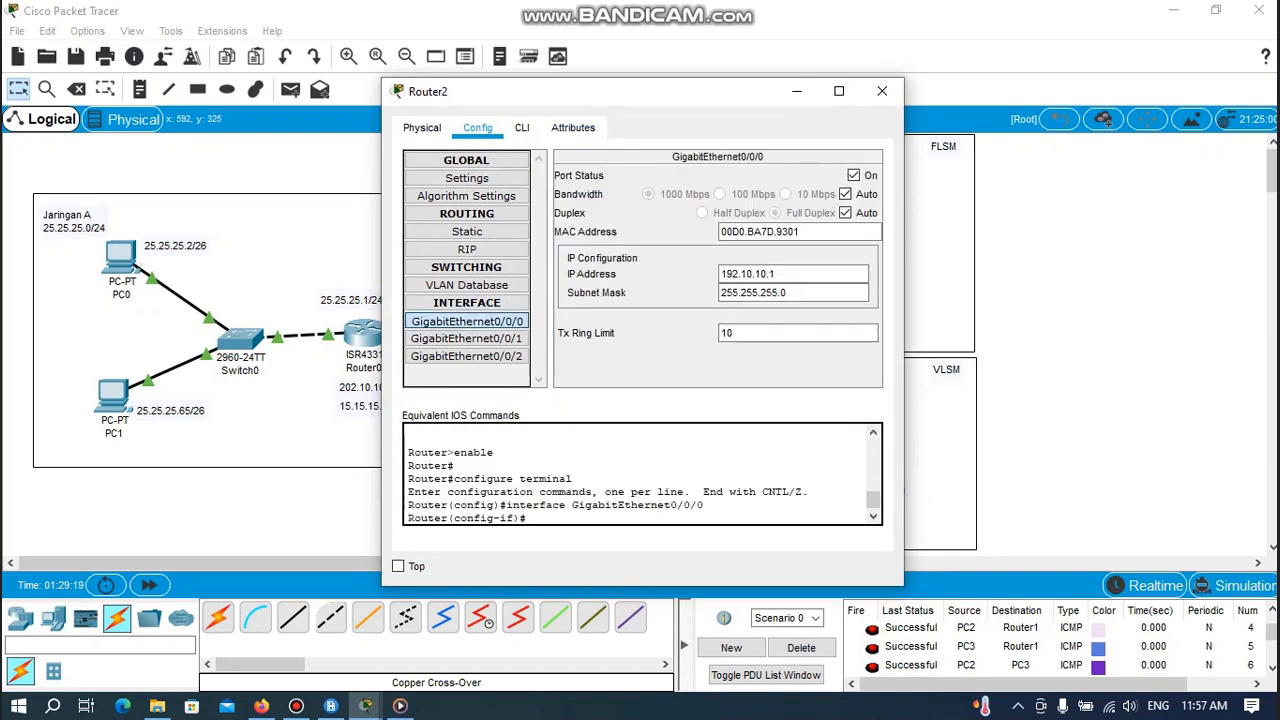
left_click_drag(600, 91, 789, 106)
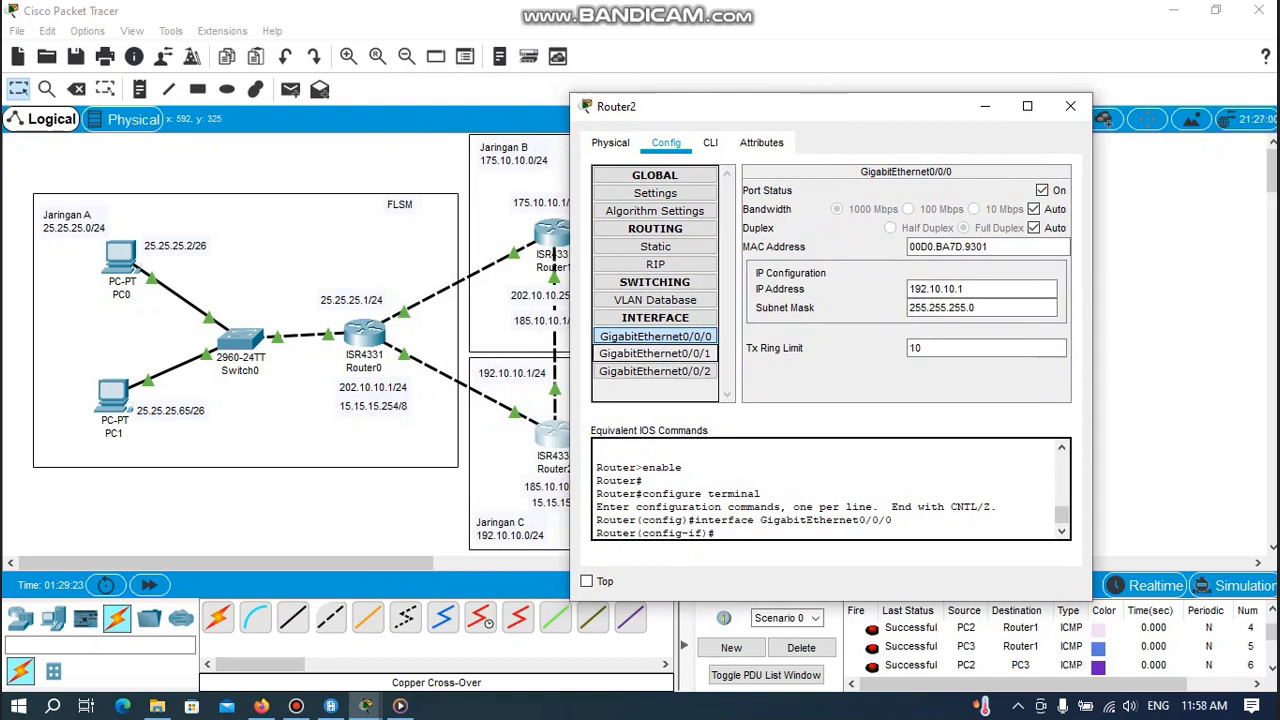
left_click(655, 354)
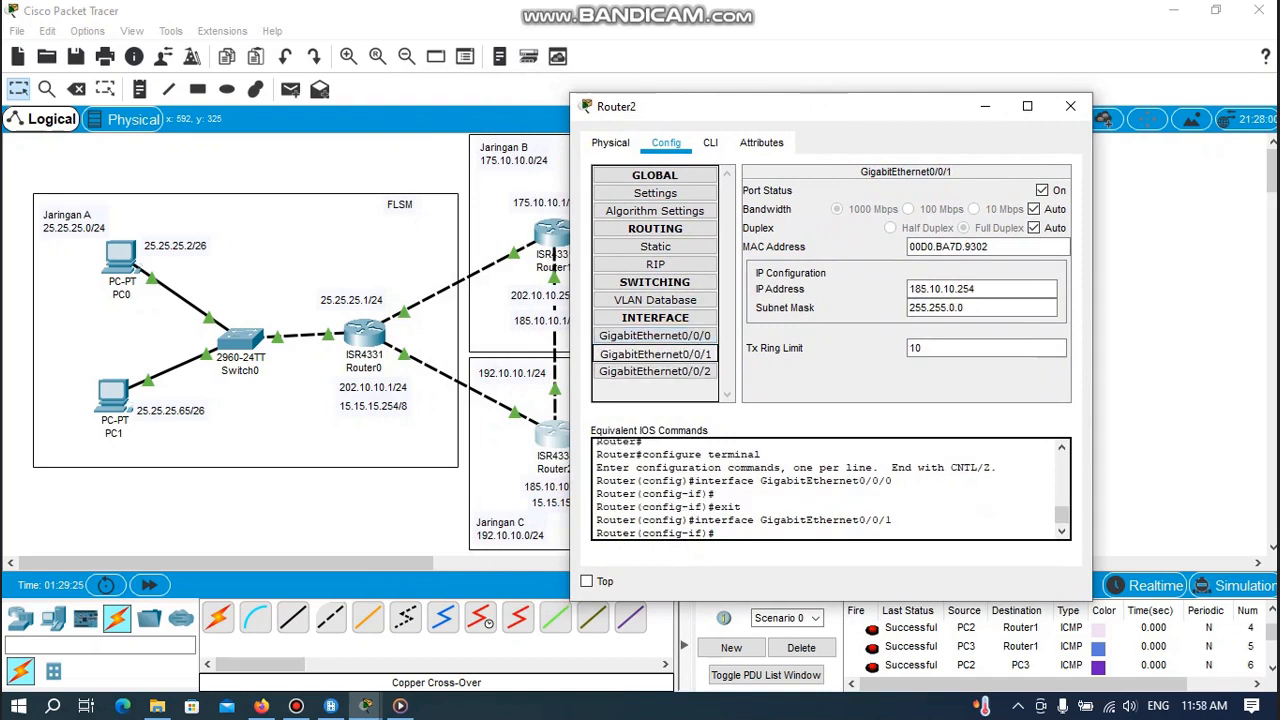
left_click(655, 371)
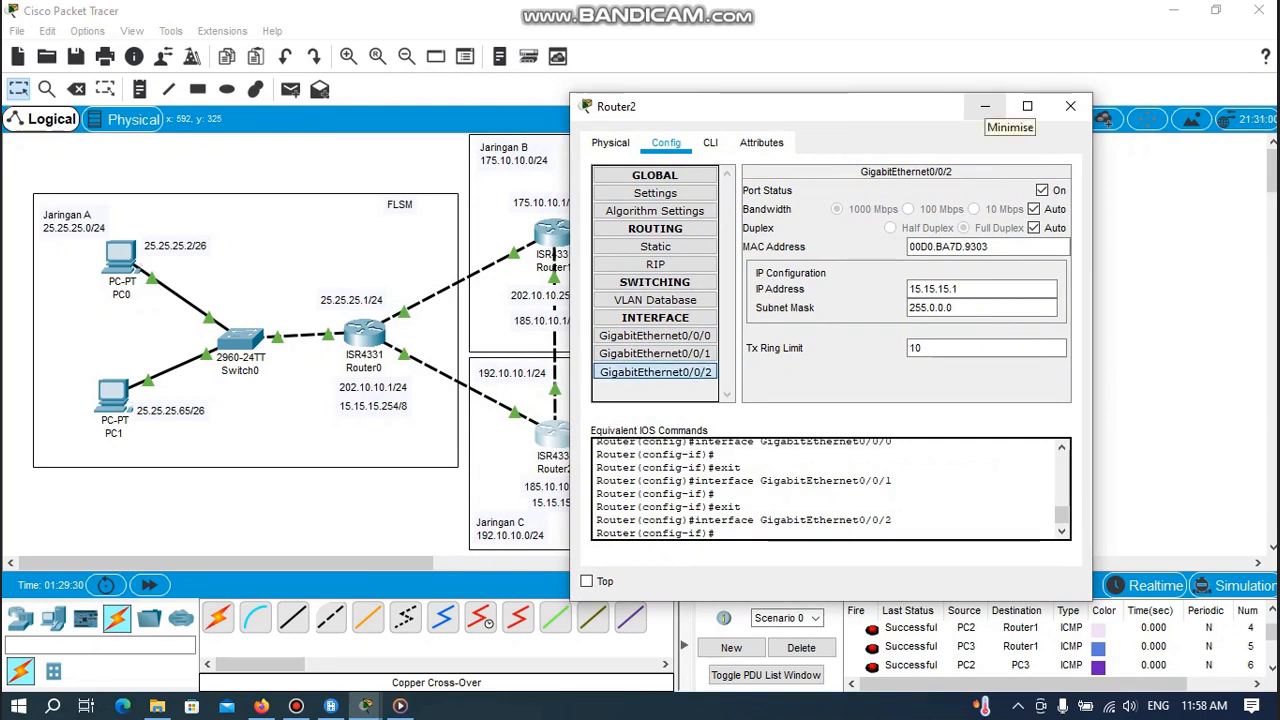
left_click(1070, 106)
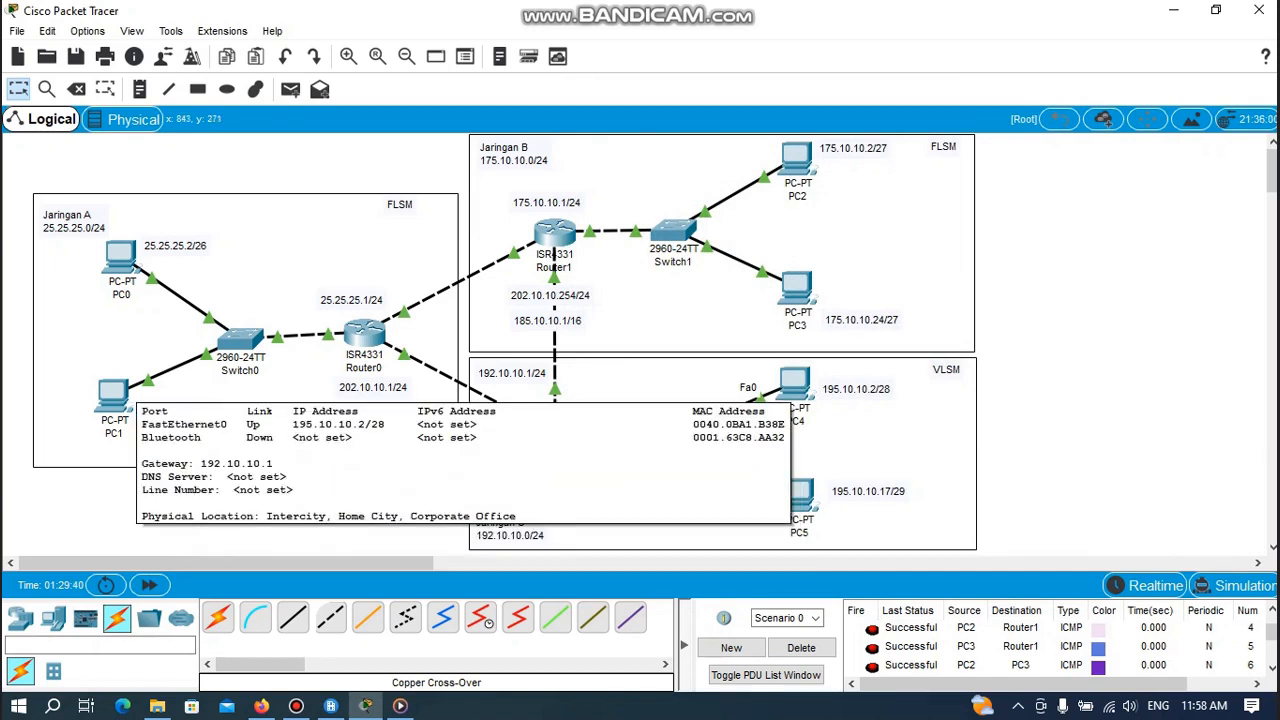
Review the static IP address, subnet mask and default gateway in PC4's IP configuration, and close its window.
left_click(795, 385)
left_click(458, 200)
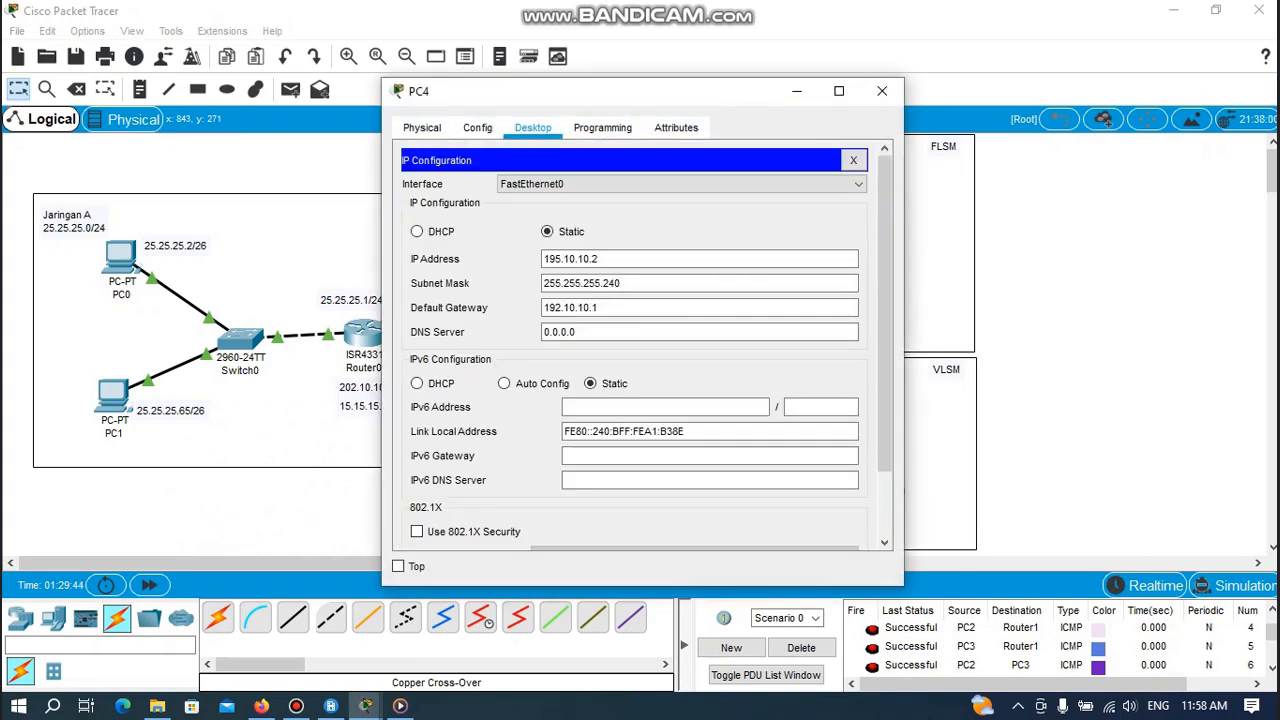
left_click_drag(652, 94, 449, 123)
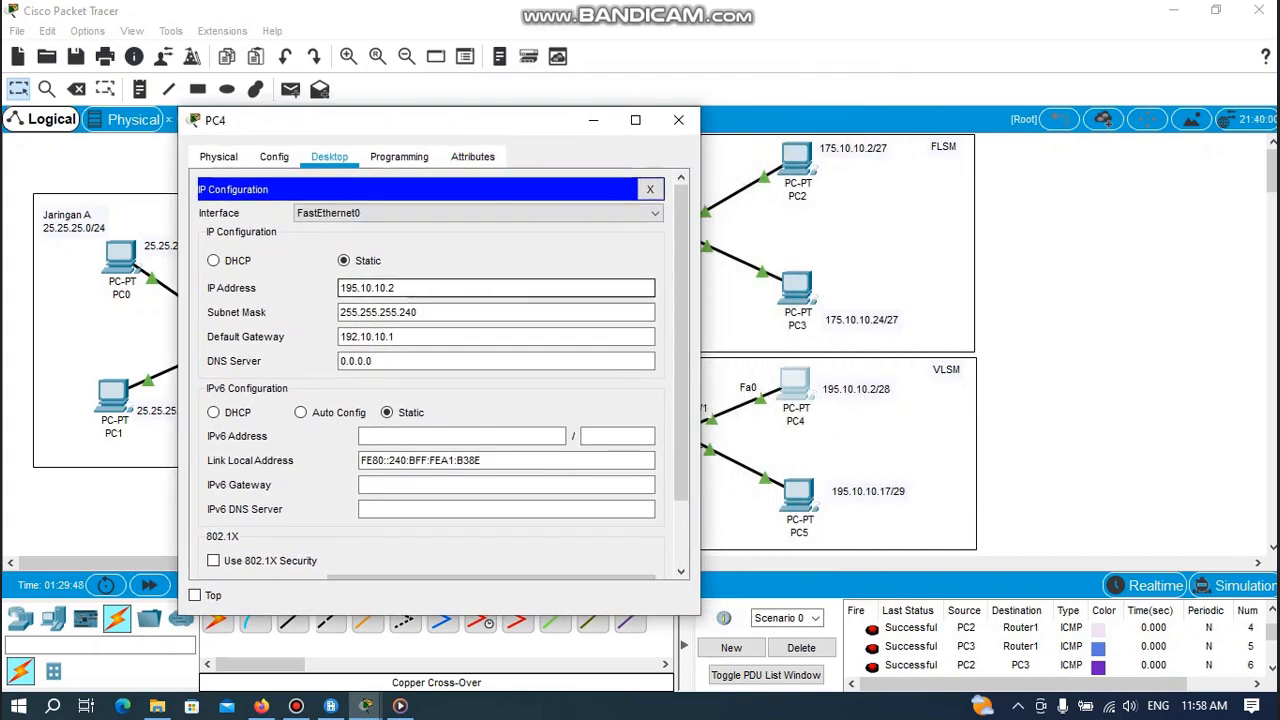
left_click(430, 288)
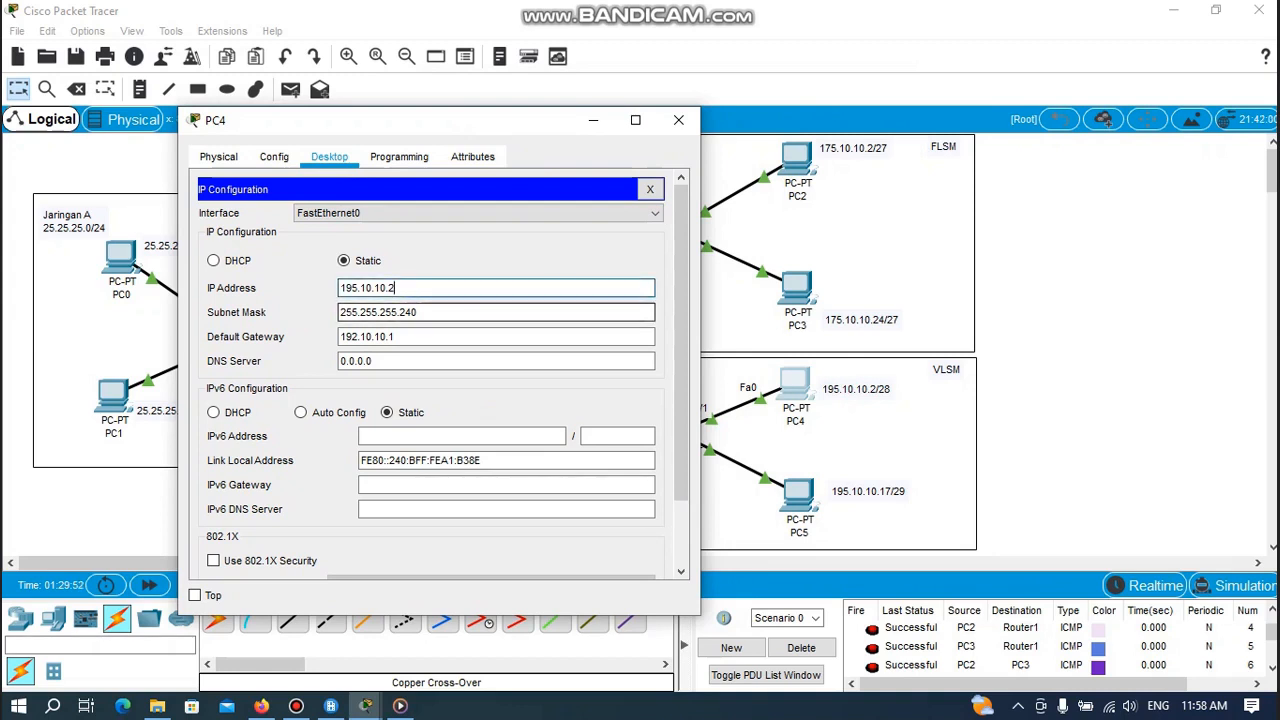
left_click(430, 312)
left_click(430, 337)
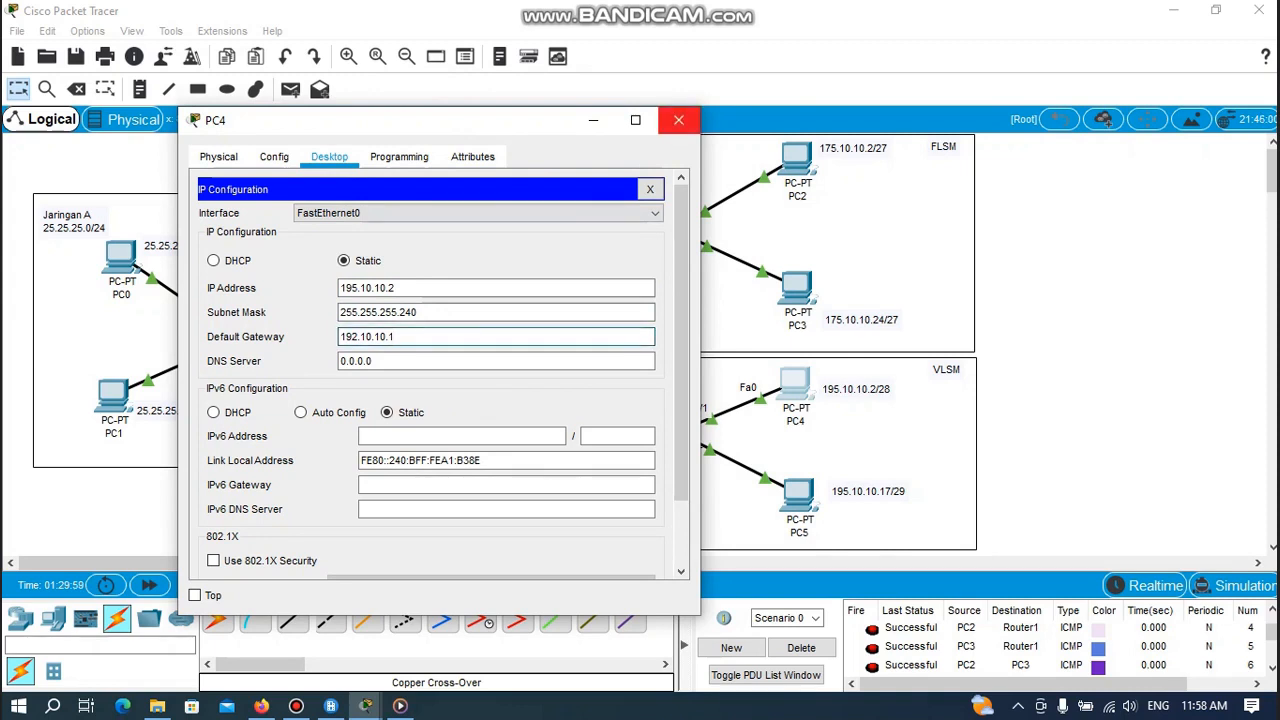
left_click(678, 119)
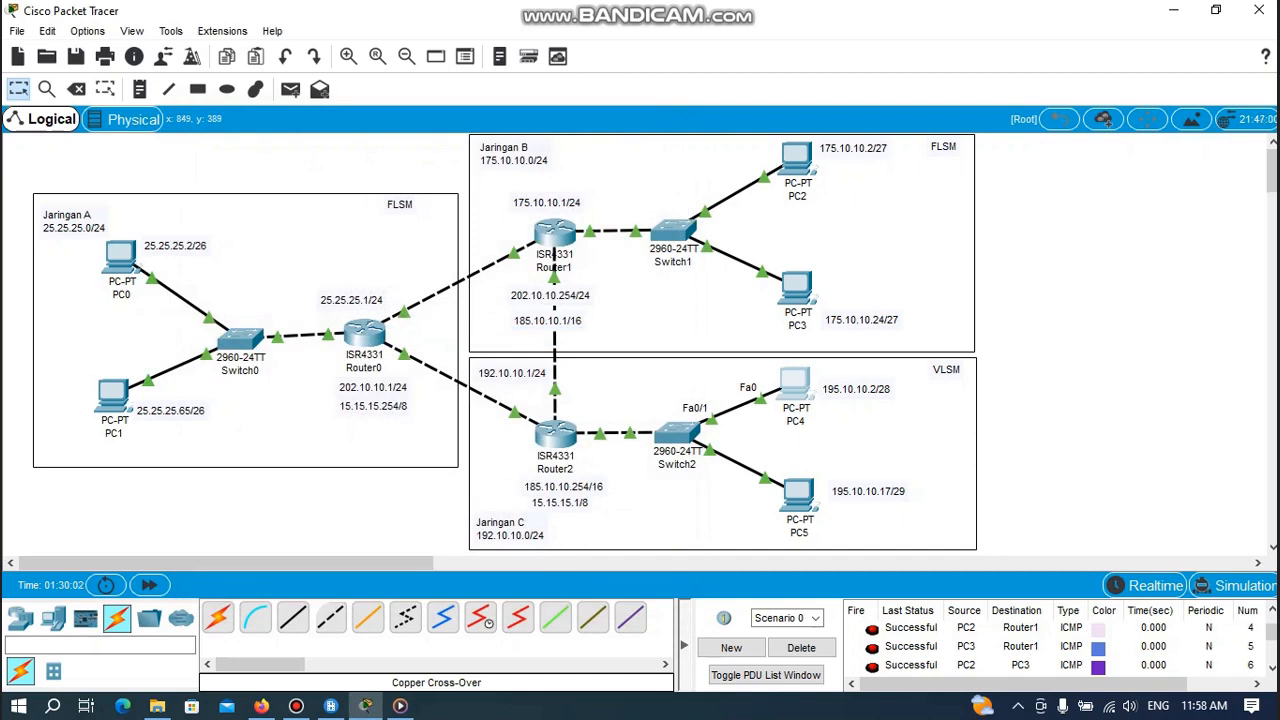
Review the static IP address, subnet mask and default gateway in PC5's IP configuration, and close its window.
left_click(798, 492)
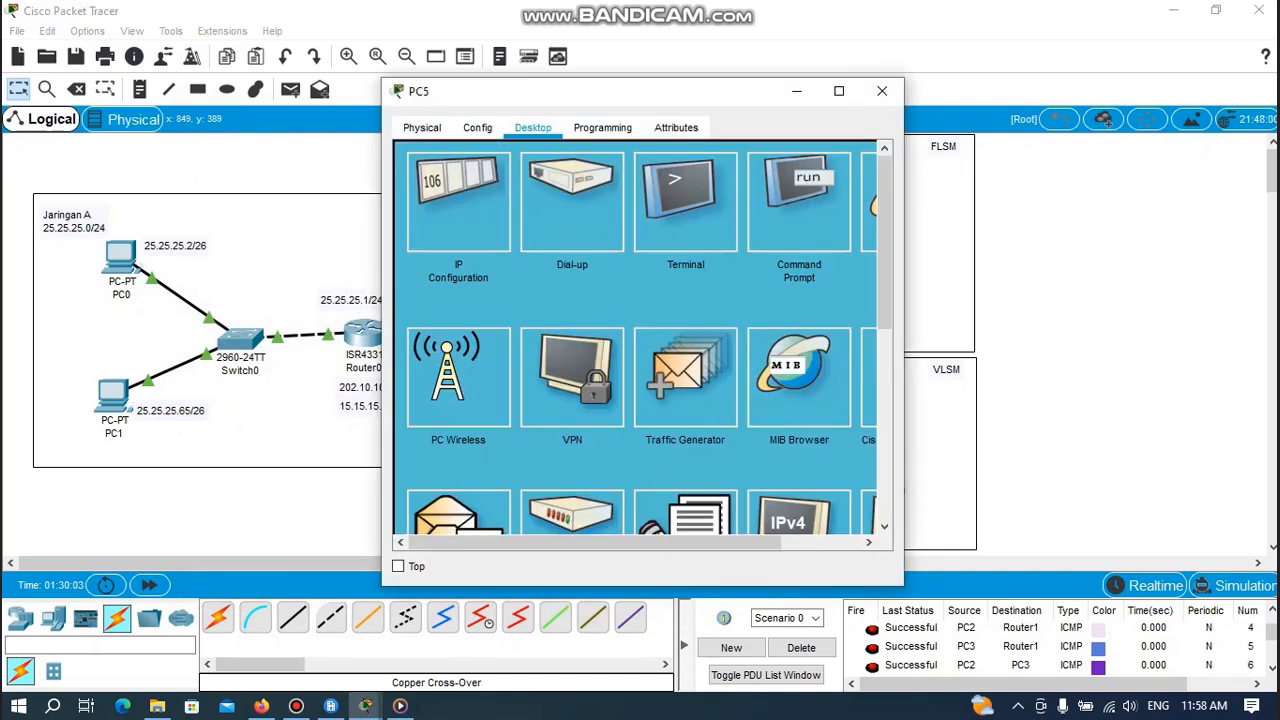
left_click(458, 195)
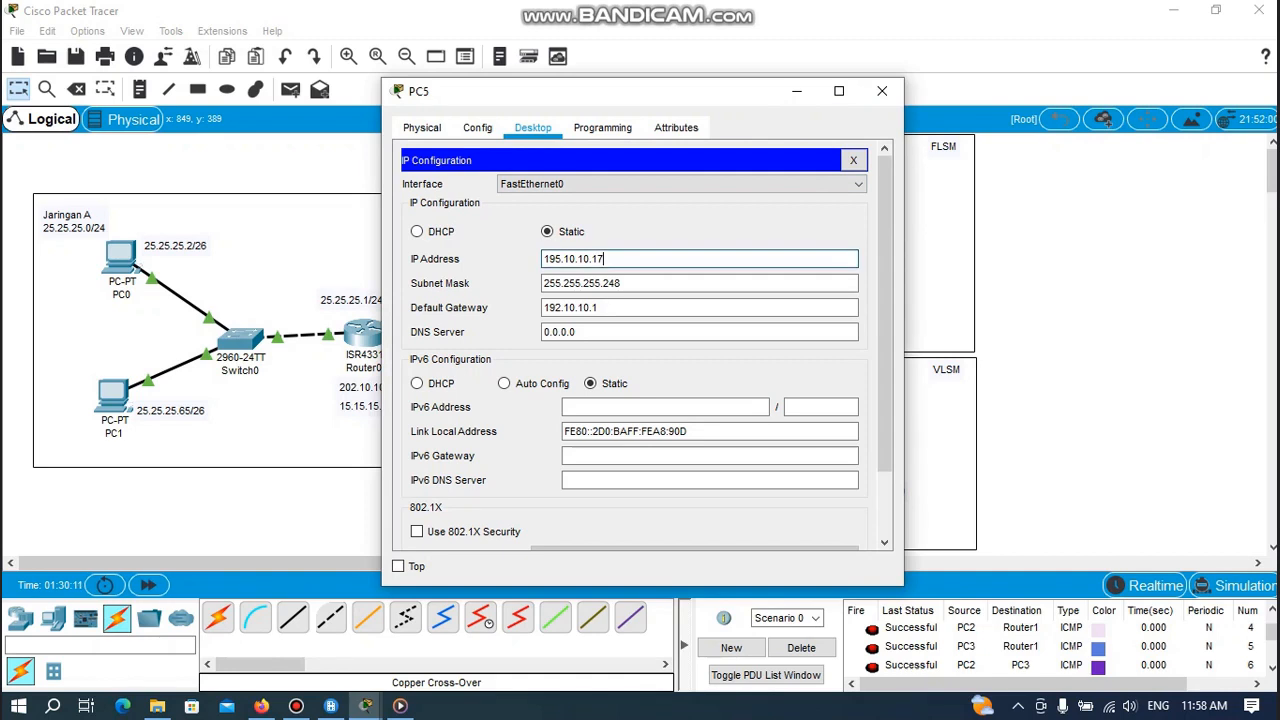
left_click_drag(660, 100, 524, 106)
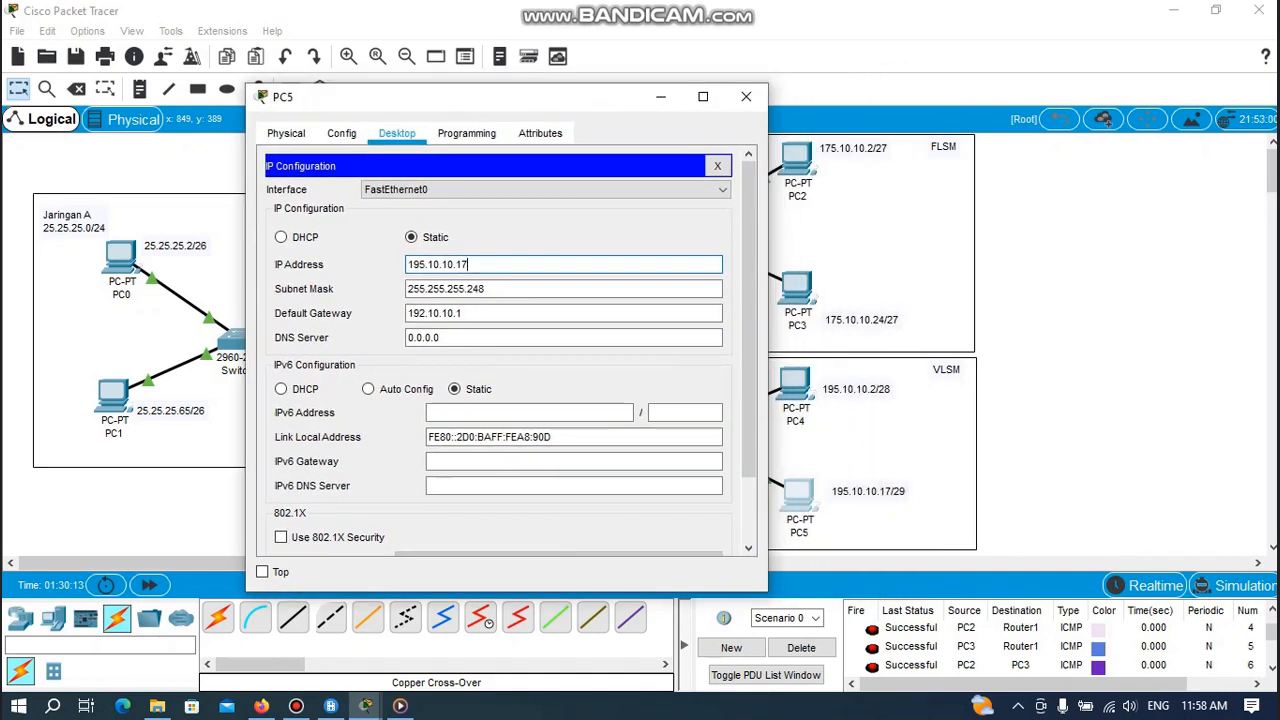
left_click(490, 289)
left_click(488, 314)
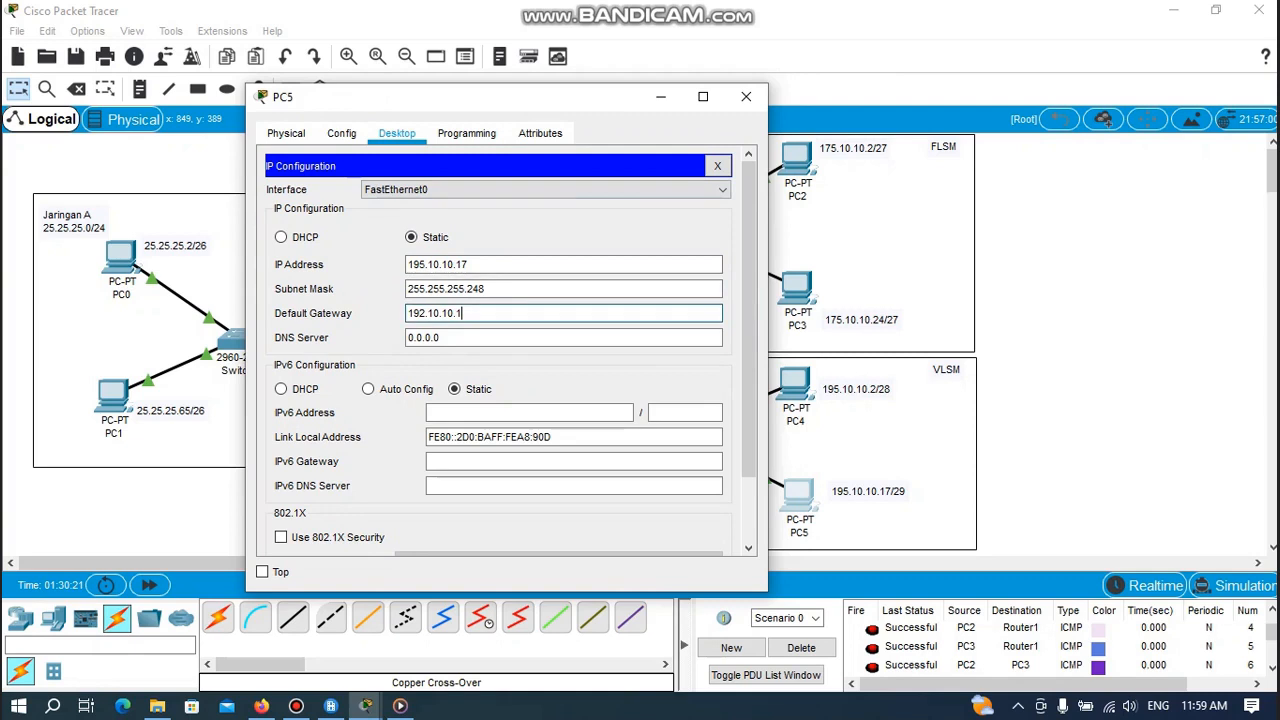
left_click(746, 96)
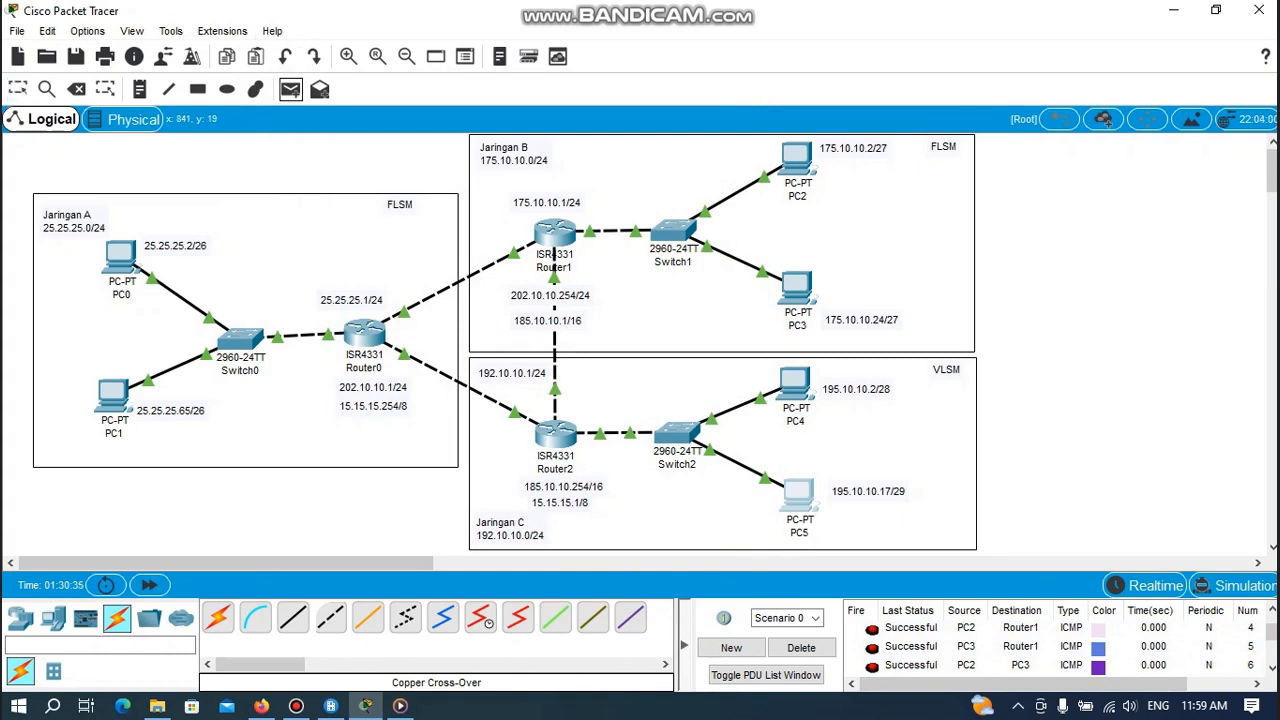
Test connectivity in Jaringan B by sending a simple PDU from PC2 to PC3 and another from PC2 to Router1.
left_click(790, 284)
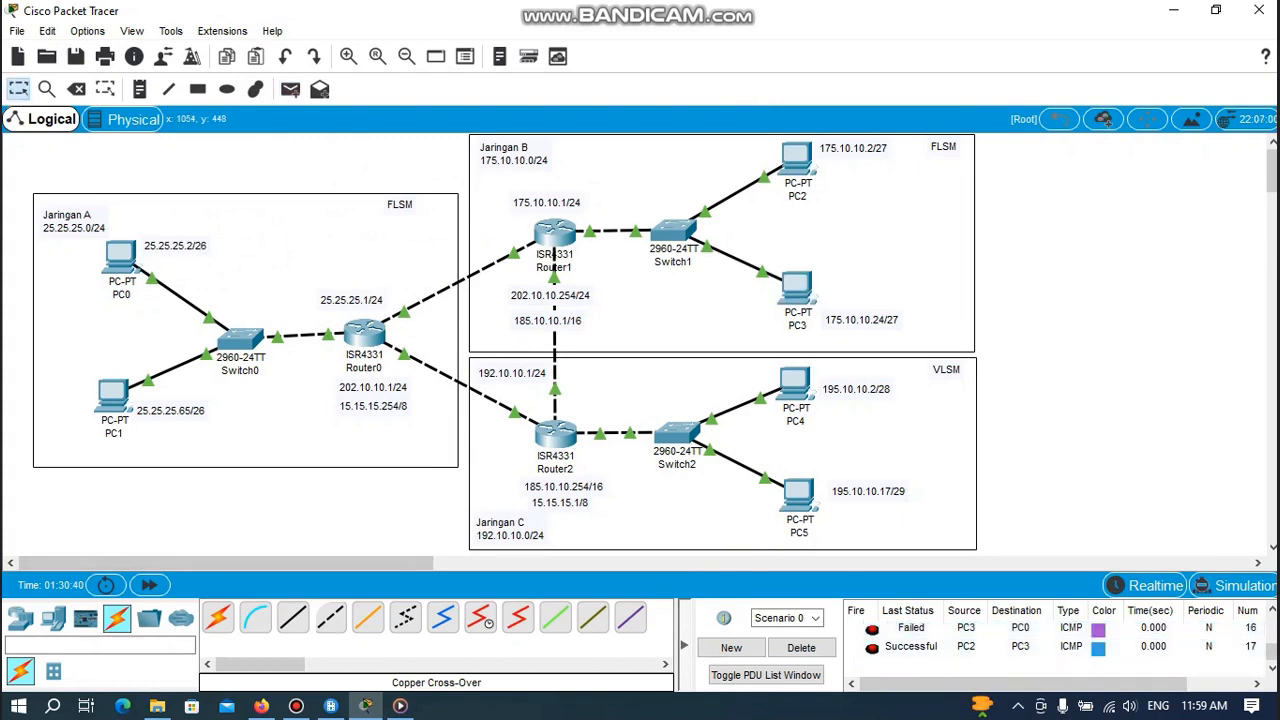
key("p")
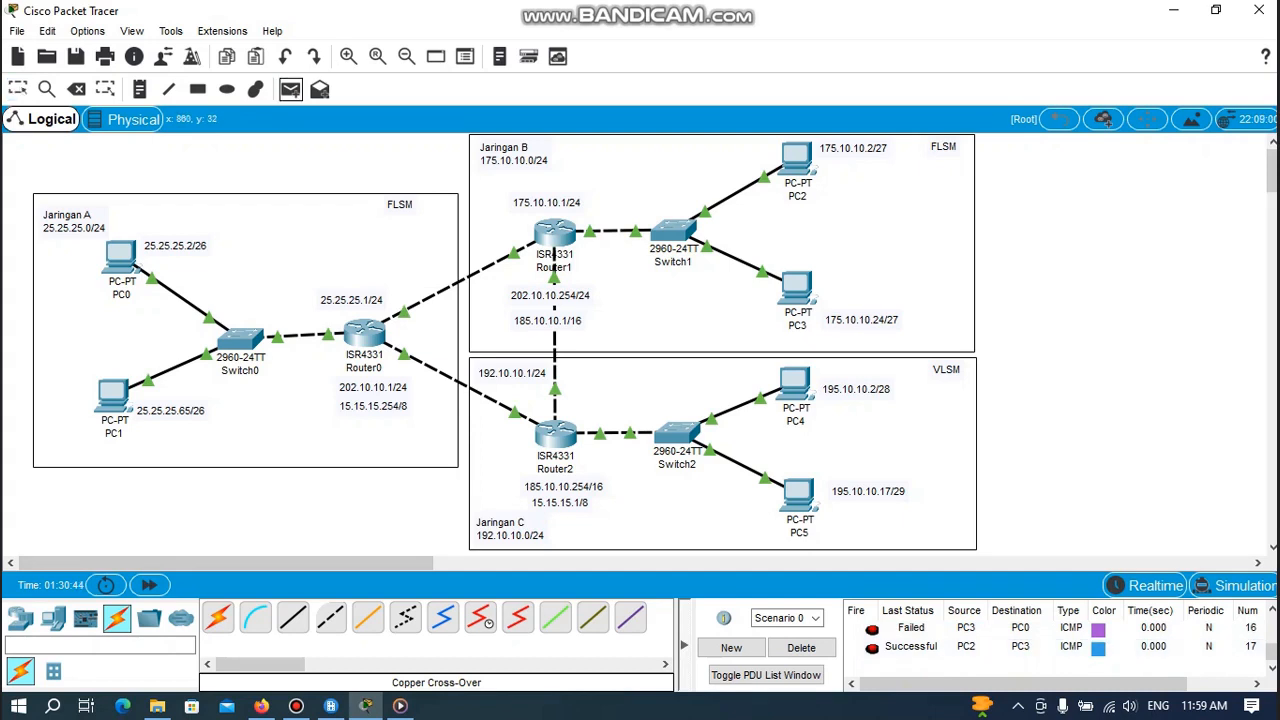
left_click(789, 156)
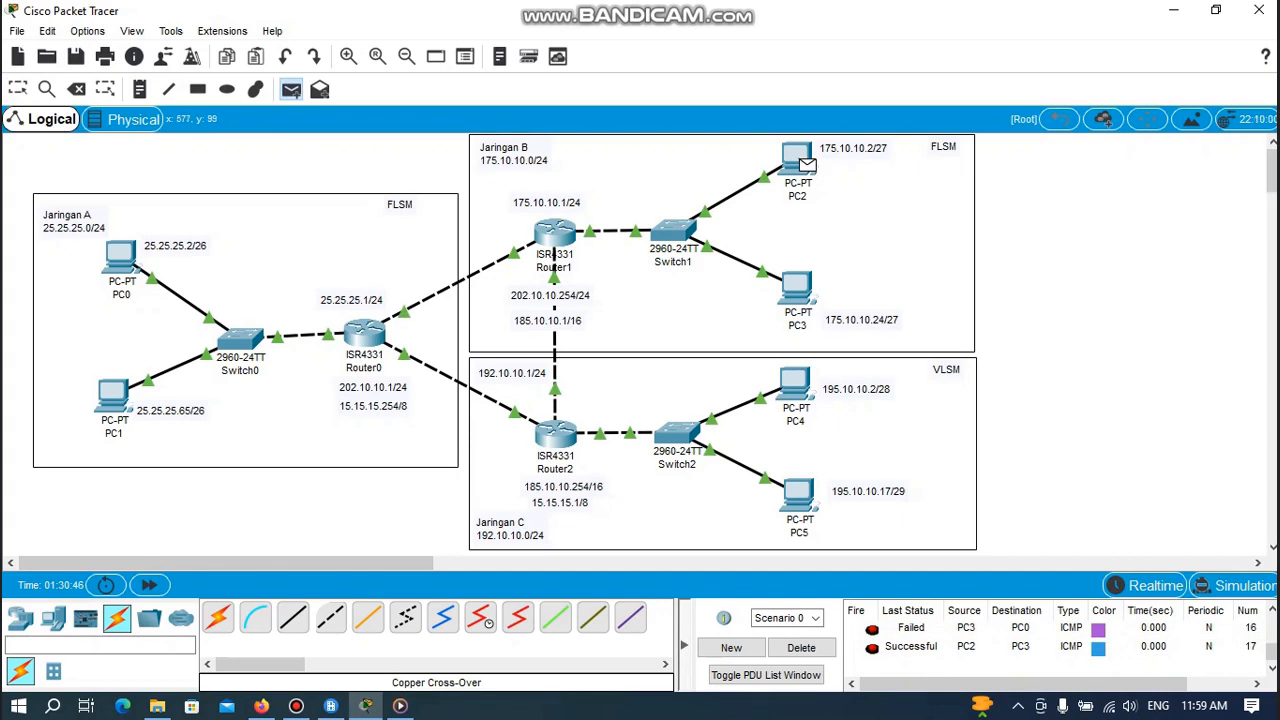
left_click(546, 228)
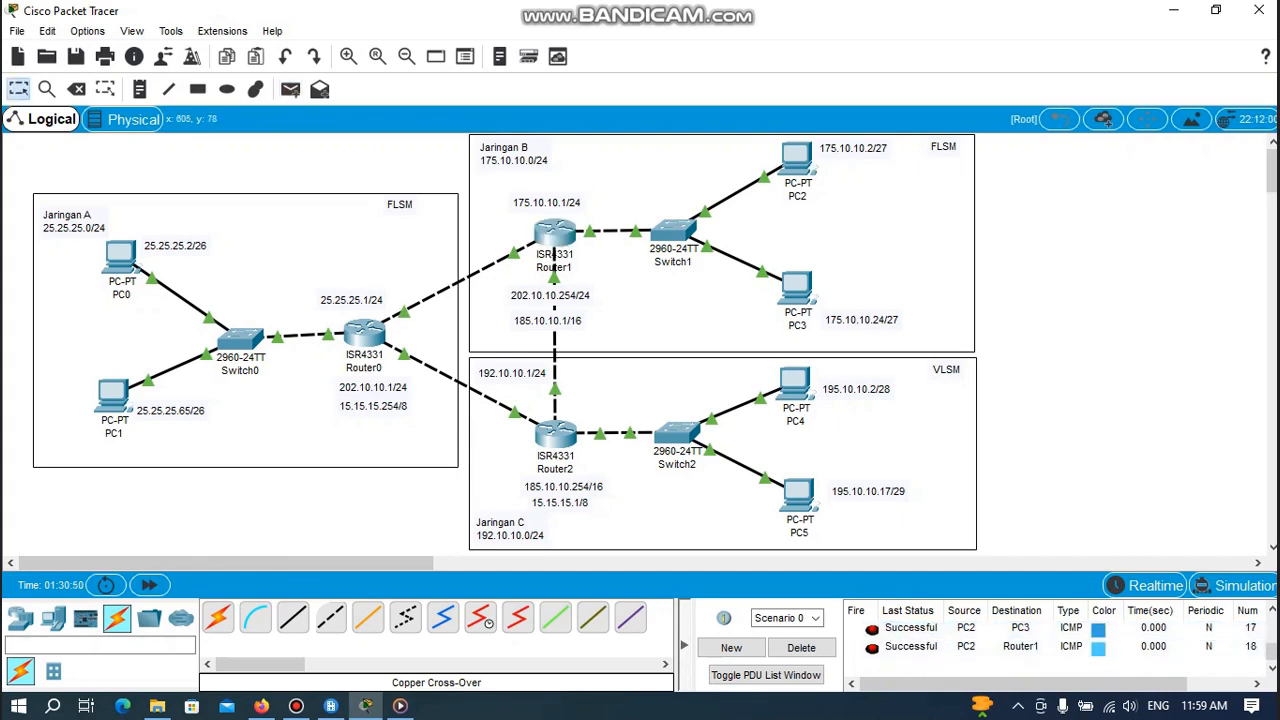
Send a simple PDU from PC3 to Router1 to test the connection to the gateway.
key("p")
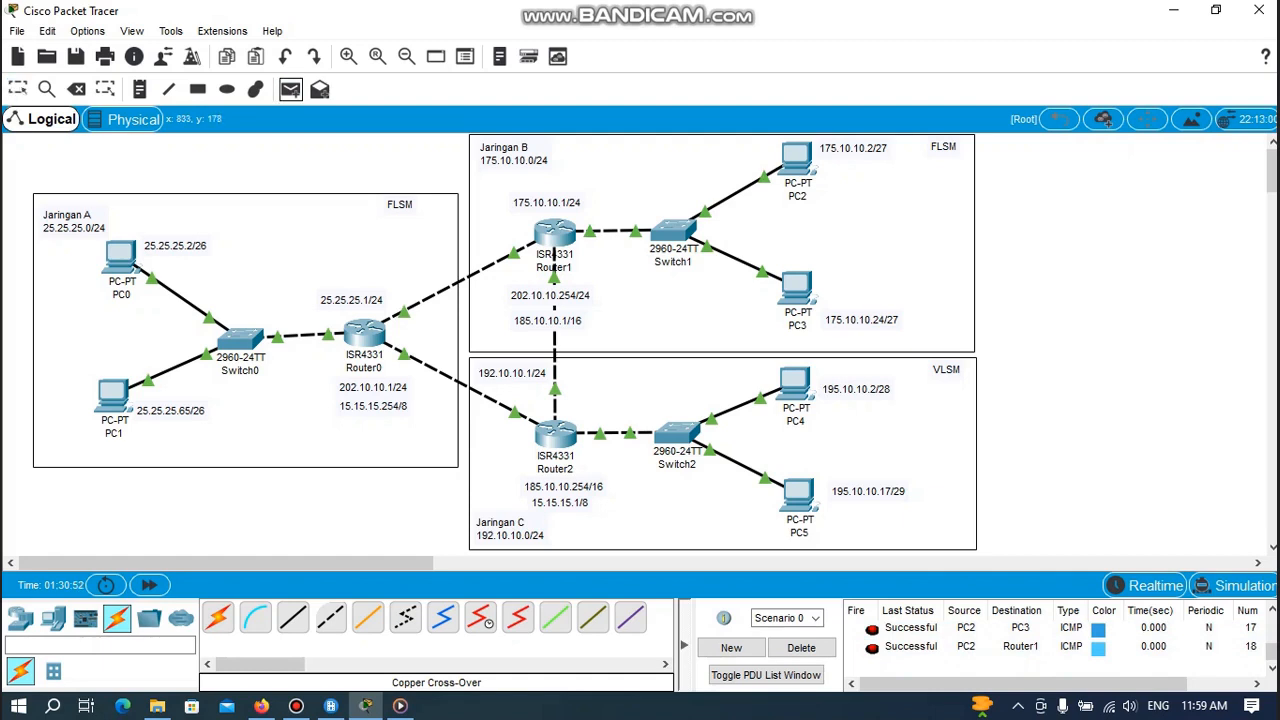
left_click(800, 290)
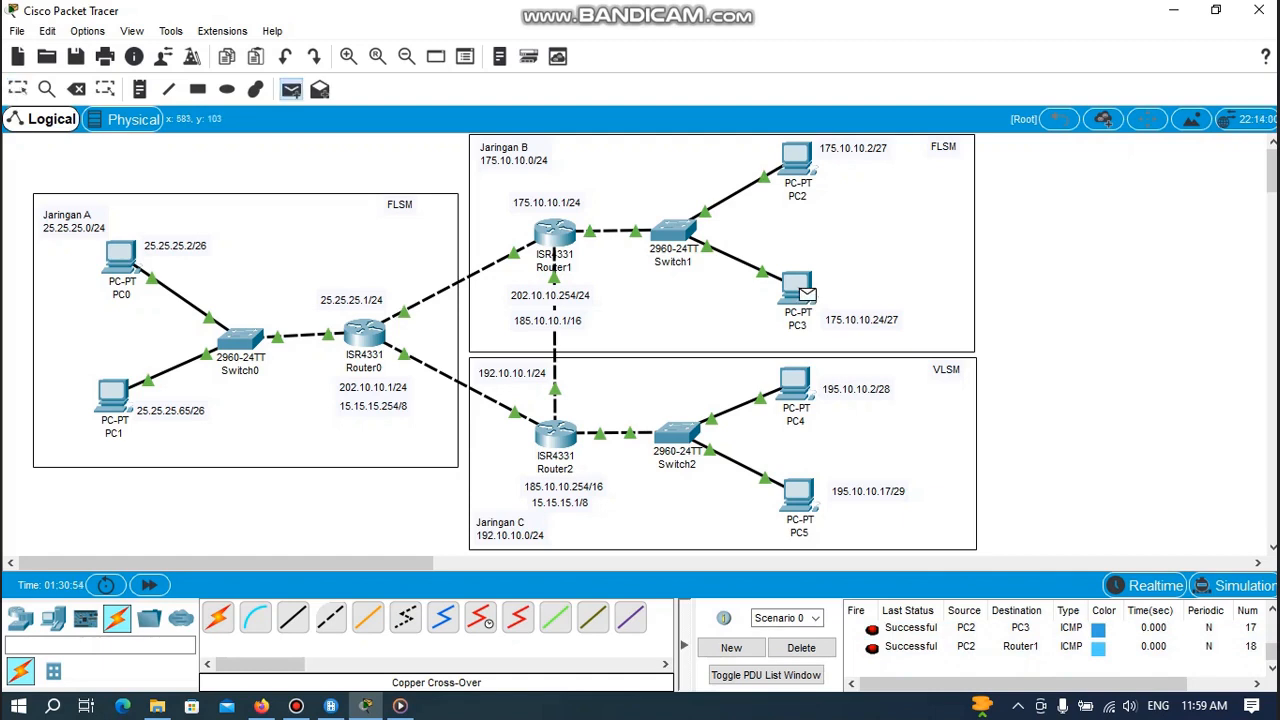
left_click(553, 235)
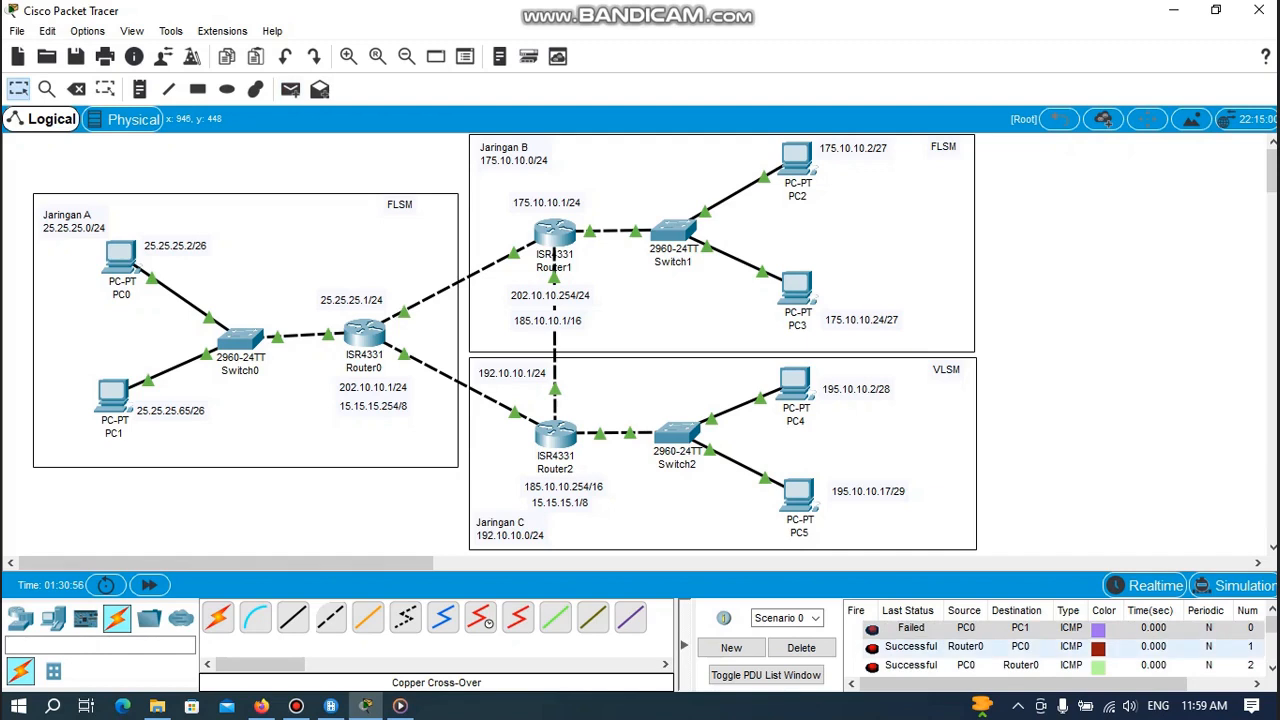